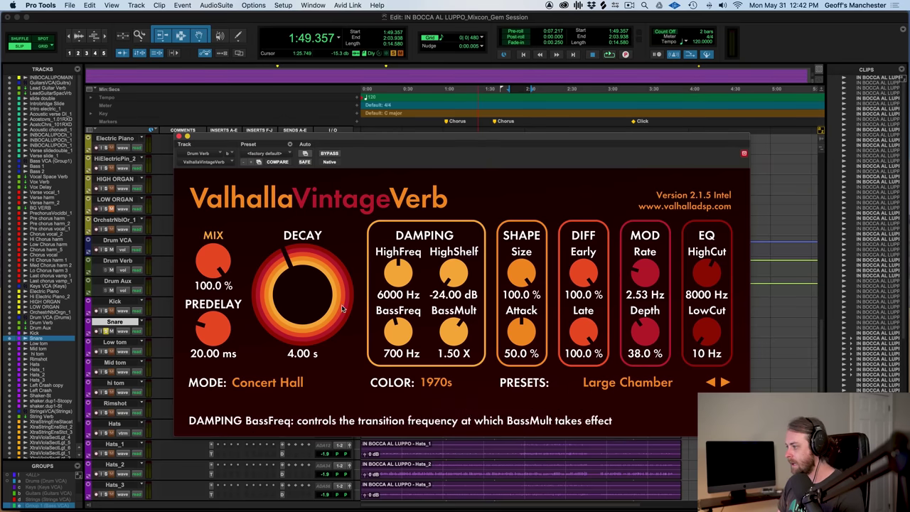
Enlarge the VintageVerb plugin window and position it over the track list.
{"action": "left_click_drag", "start_coordinate": [336, 140], "coordinate": [293, 89]}
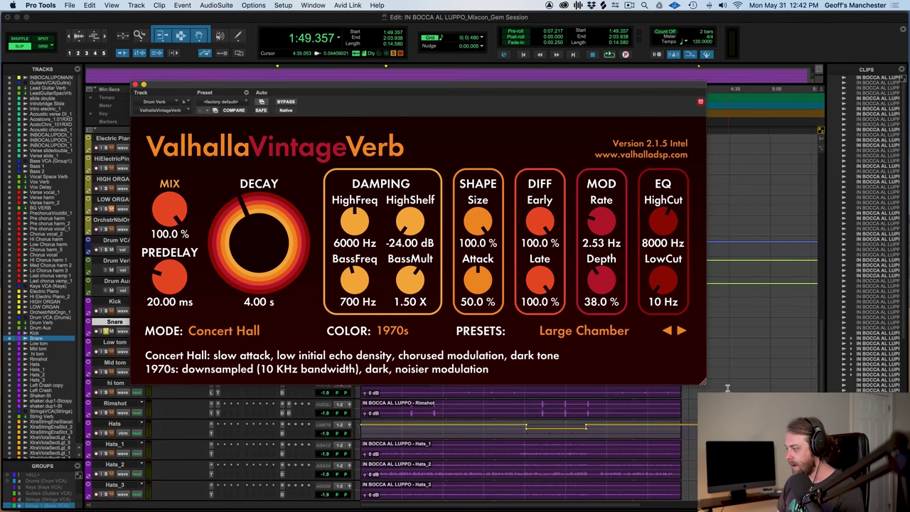
{"action": "left_click_drag", "start_coordinate": [707, 384], "coordinate": [468, 273]}
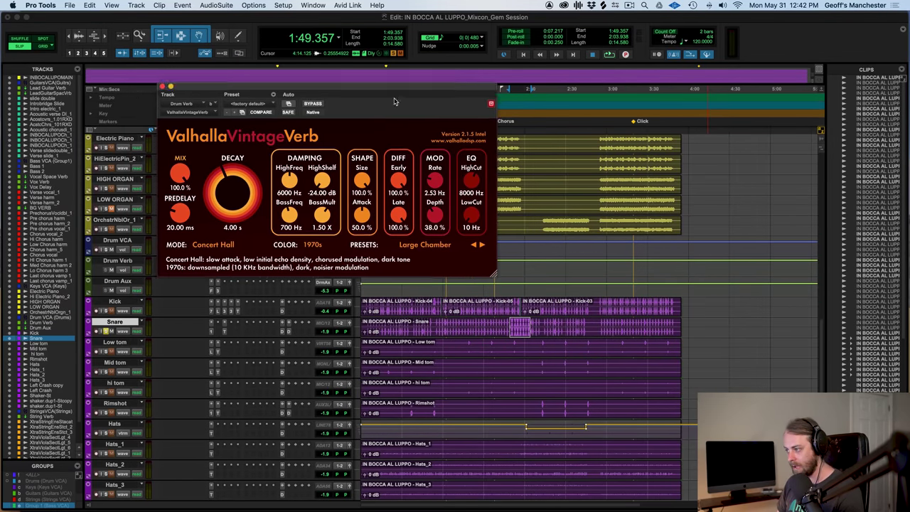
{"action": "left_click_drag", "start_coordinate": [335, 91], "coordinate": [436, 123]}
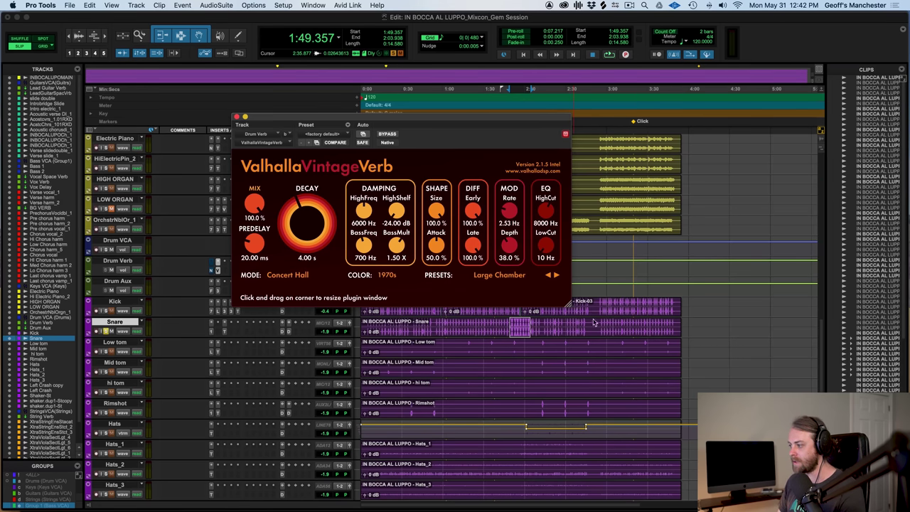
{"action": "left_click_drag", "start_coordinate": [573, 305], "coordinate": [825, 425]}
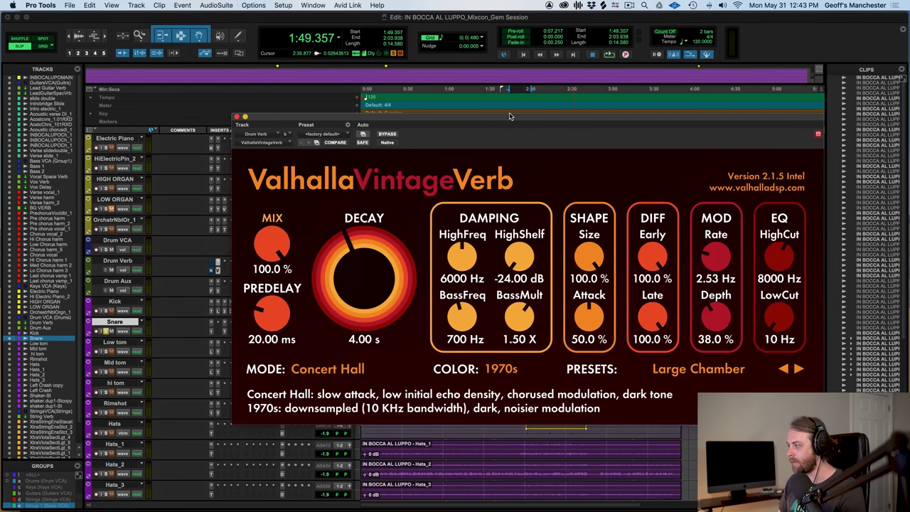
{"action": "left_click_drag", "start_coordinate": [509, 118], "coordinate": [448, 91]}
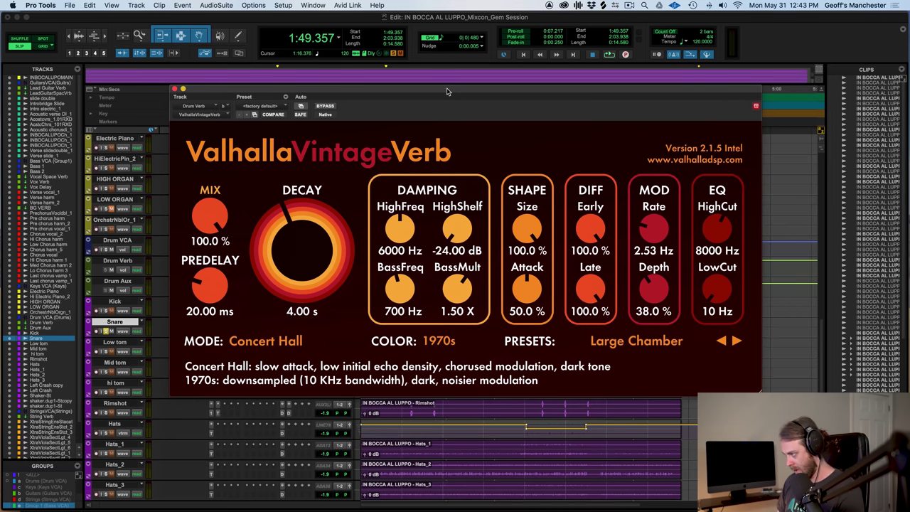
{"action": "left_click_drag", "start_coordinate": [446, 91], "coordinate": [446, 89]}
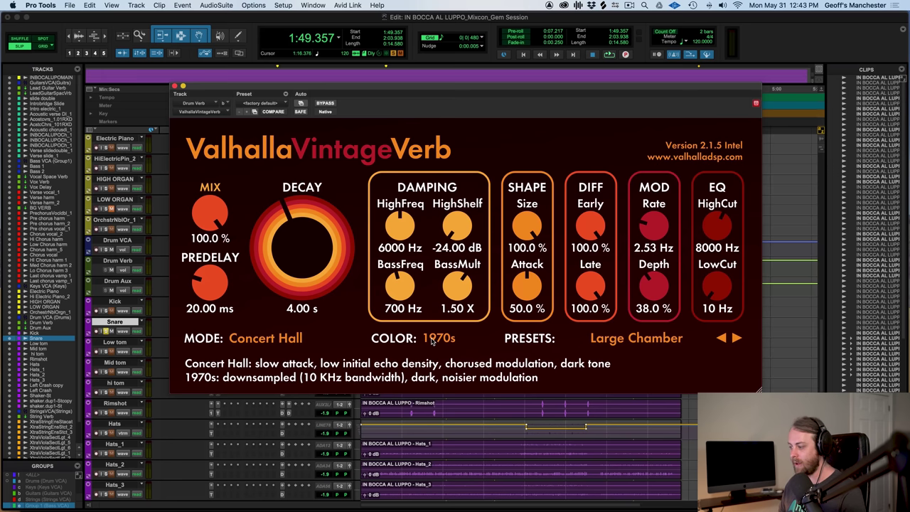
{"action": "left_click", "coordinate": [432, 341]}
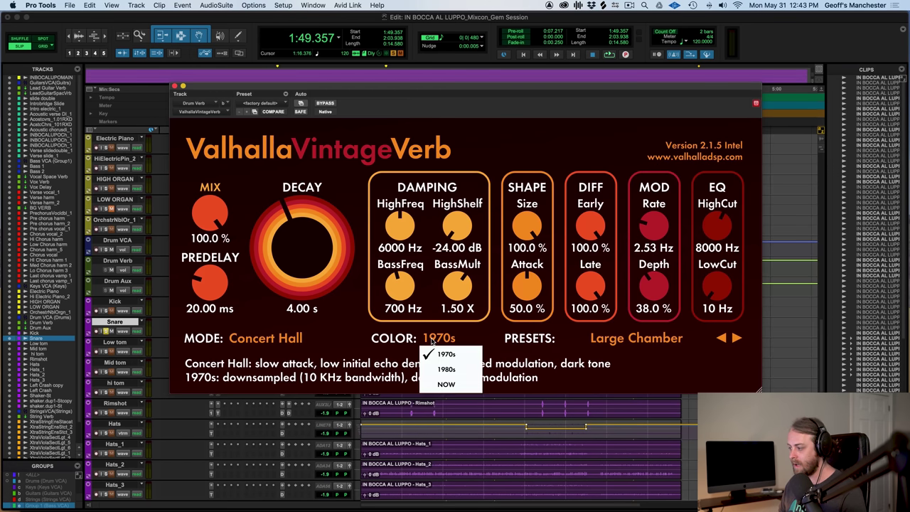
{"action": "left_click", "coordinate": [443, 369]}
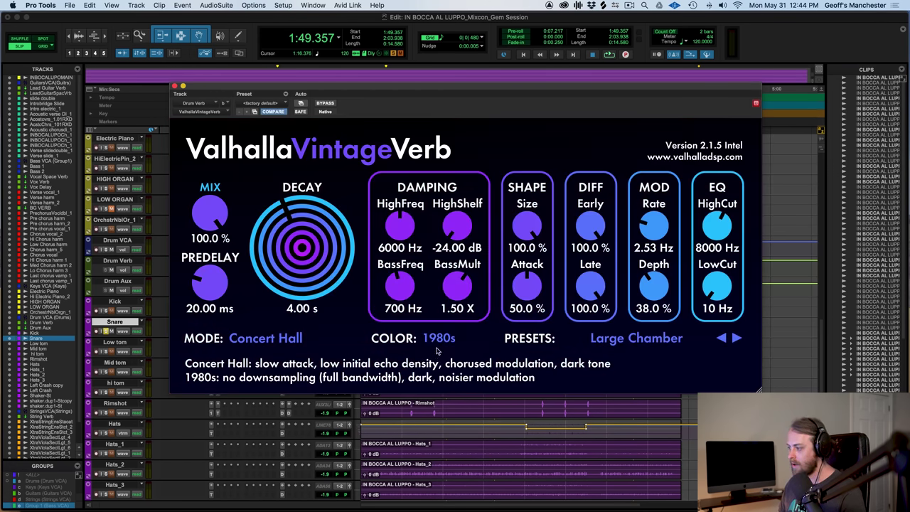
{"action": "left_click", "coordinate": [436, 342]}
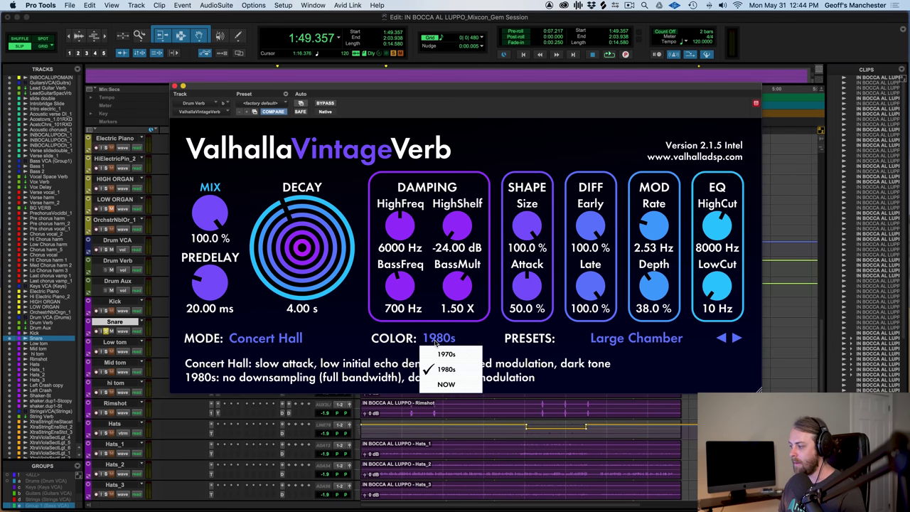
{"action": "left_click", "coordinate": [446, 384]}
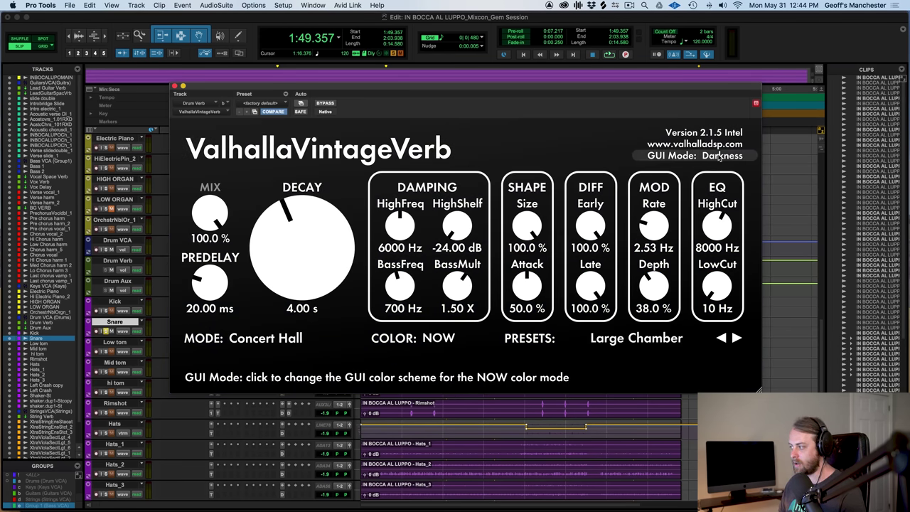
{"action": "left_click", "coordinate": [720, 156]}
{"action": "left_click", "coordinate": [720, 155]}
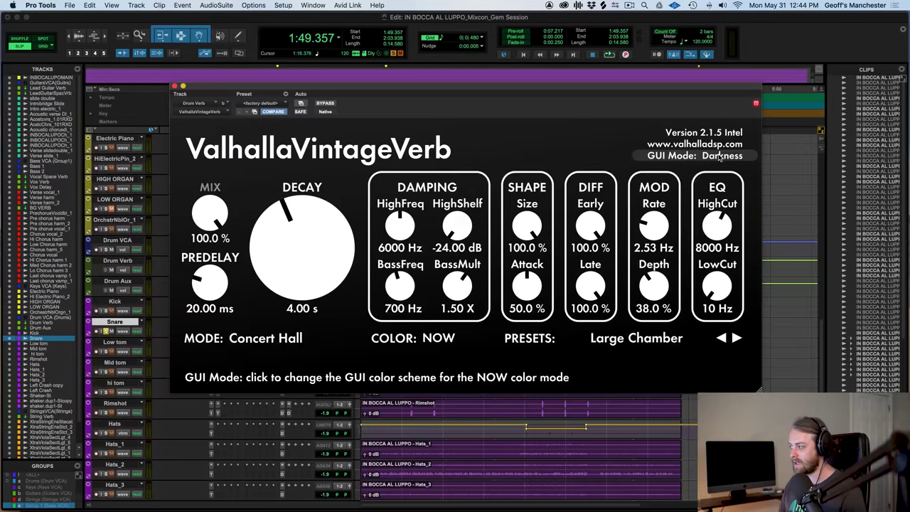
{"action": "left_click", "coordinate": [720, 156]}
{"action": "left_click", "coordinate": [720, 156]}
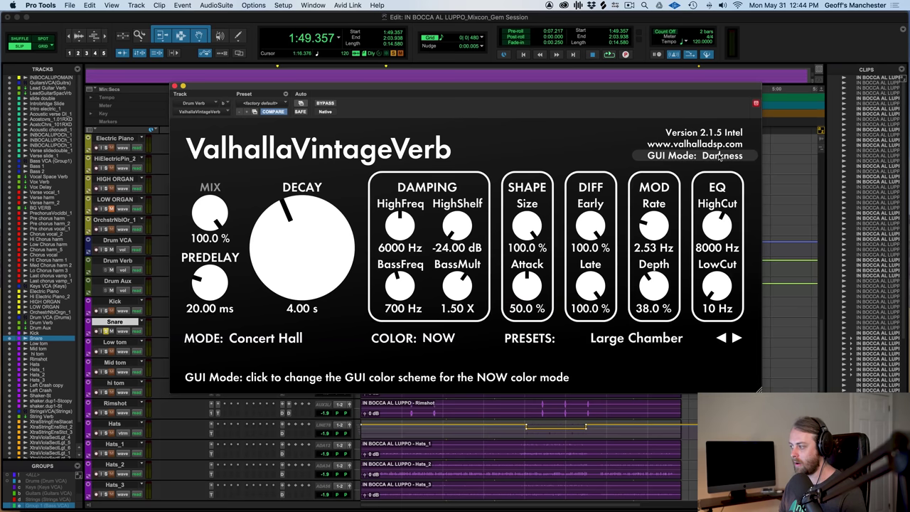
{"action": "left_click", "coordinate": [440, 338]}
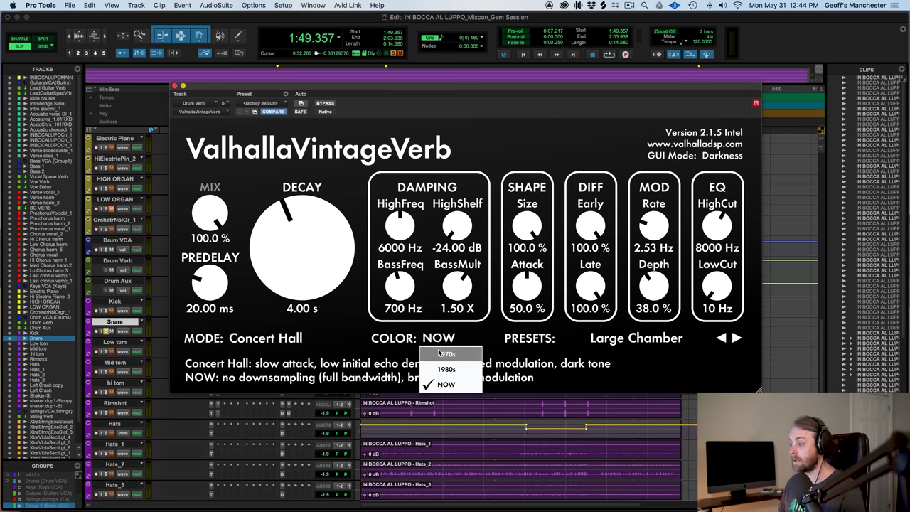
{"action": "left_click", "coordinate": [440, 353]}
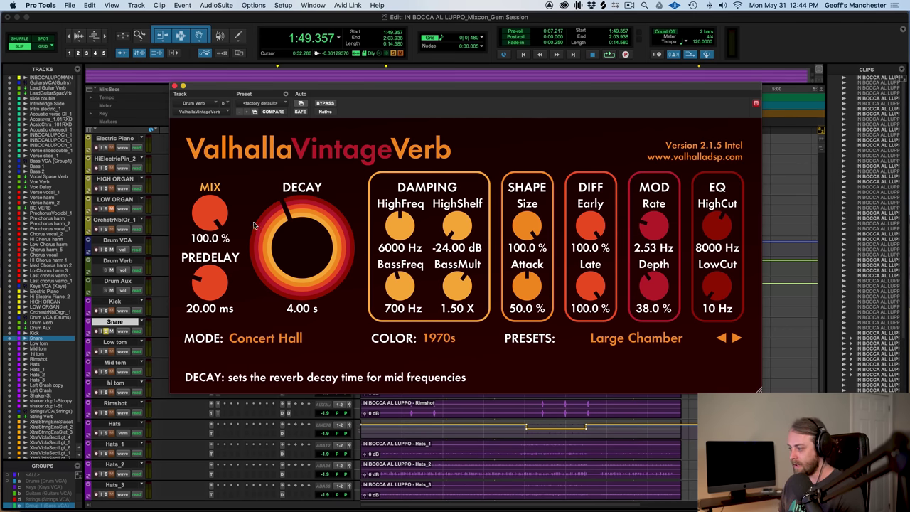
Play the Drum Verb reverb, then switch COLOR to 1980s and audition it.
{"action": "key", "text": "space"}
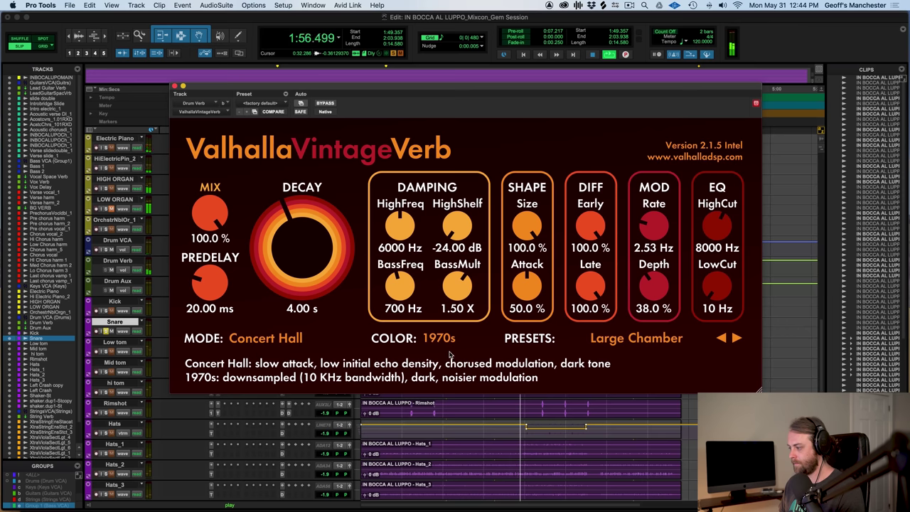
{"action": "key", "text": "space"}
{"action": "left_click", "coordinate": [441, 339]}
{"action": "left_click", "coordinate": [444, 367]}
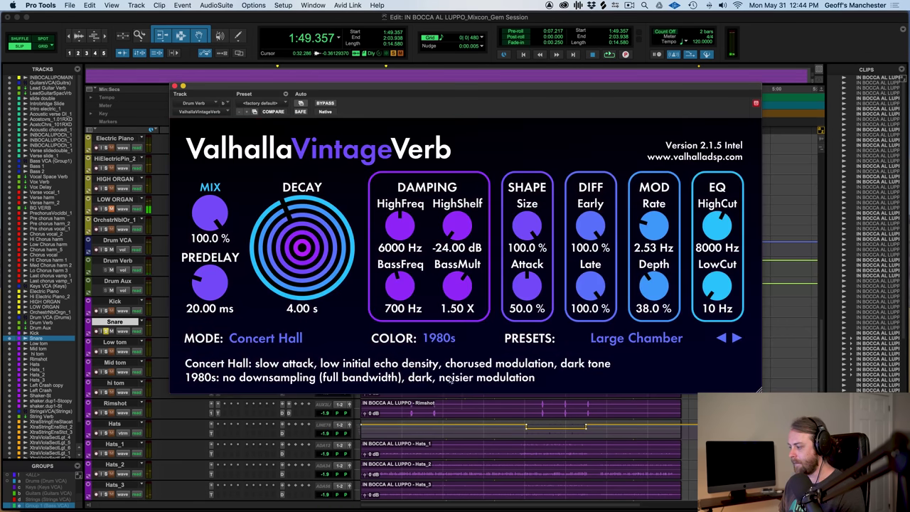
{"action": "key", "text": "space"}
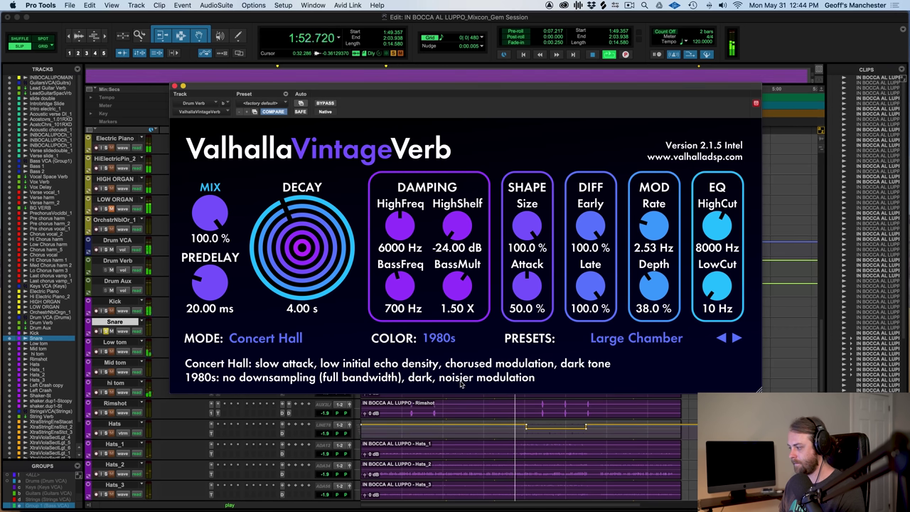
{"action": "key", "text": "space"}
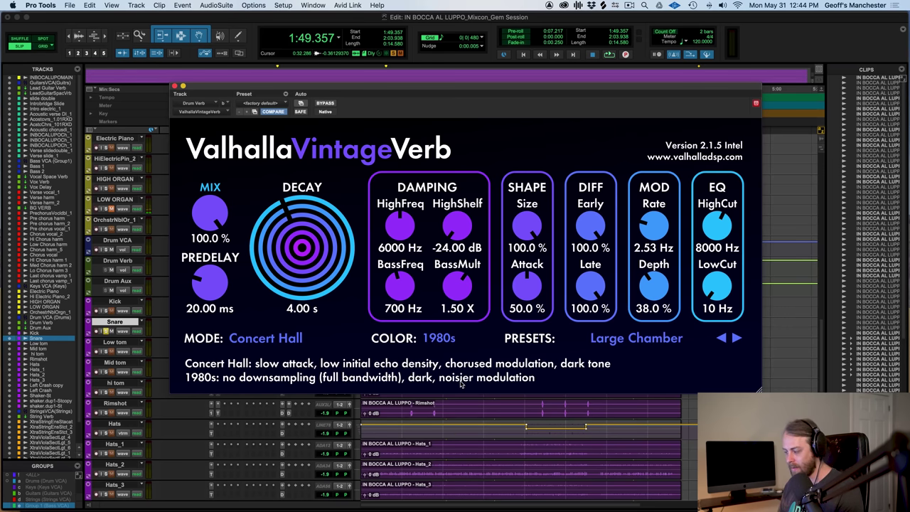
Audition the 1970s colour, then return to 1980s and listen again.
{"action": "left_click", "coordinate": [442, 338]}
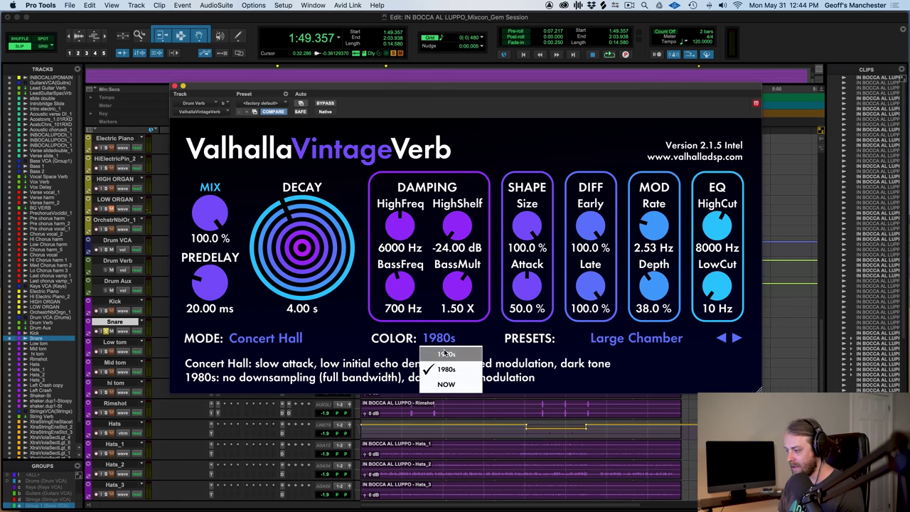
{"action": "left_click", "coordinate": [444, 354]}
{"action": "key", "text": "space"}
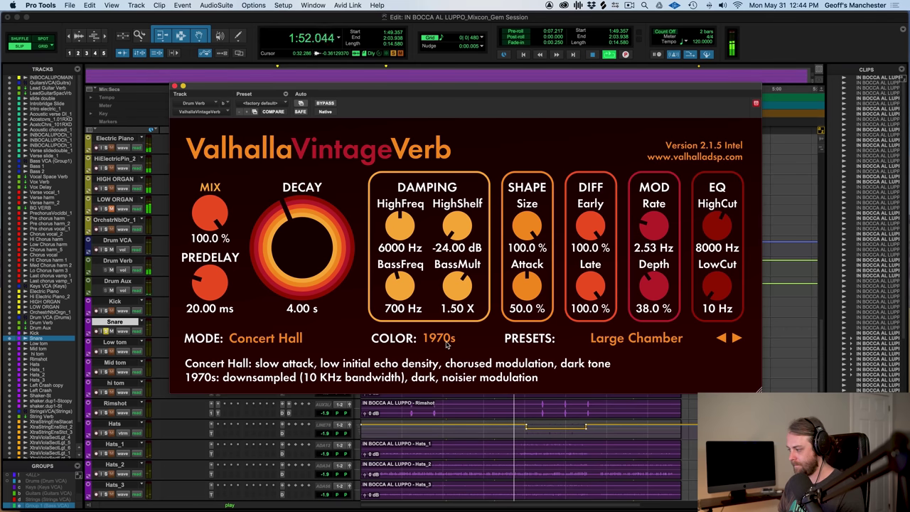
{"action": "key", "text": "space"}
{"action": "left_click", "coordinate": [447, 340]}
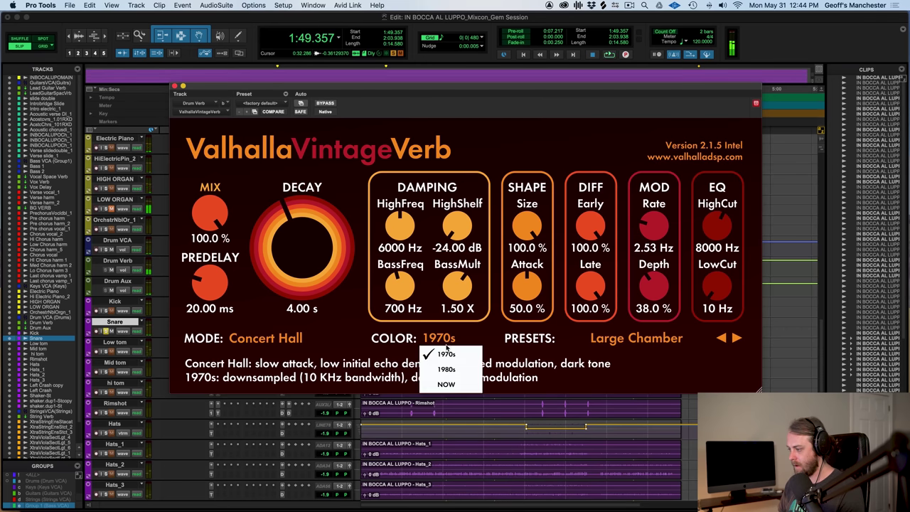
{"action": "left_click", "coordinate": [449, 368]}
{"action": "key", "text": "space"}
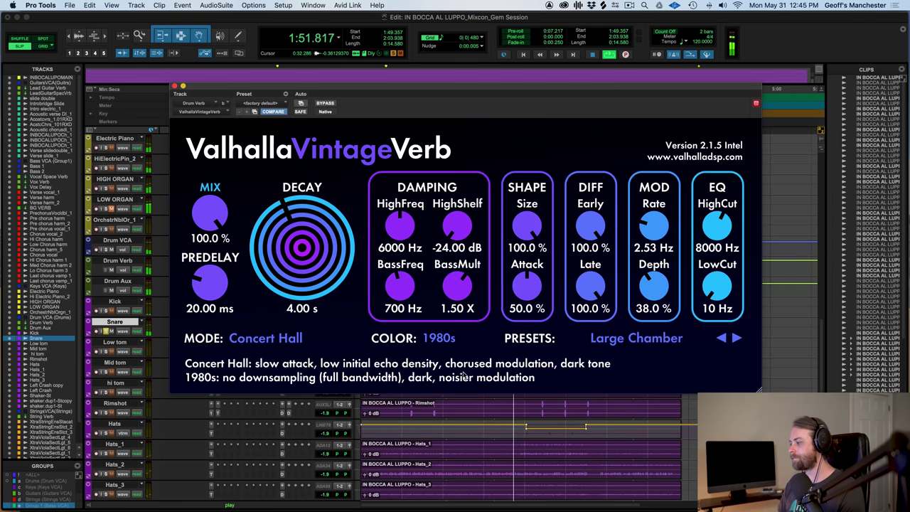
{"action": "key", "text": "space"}
Switch the reverb colour to NOW and play it back.
{"action": "left_click", "coordinate": [445, 339]}
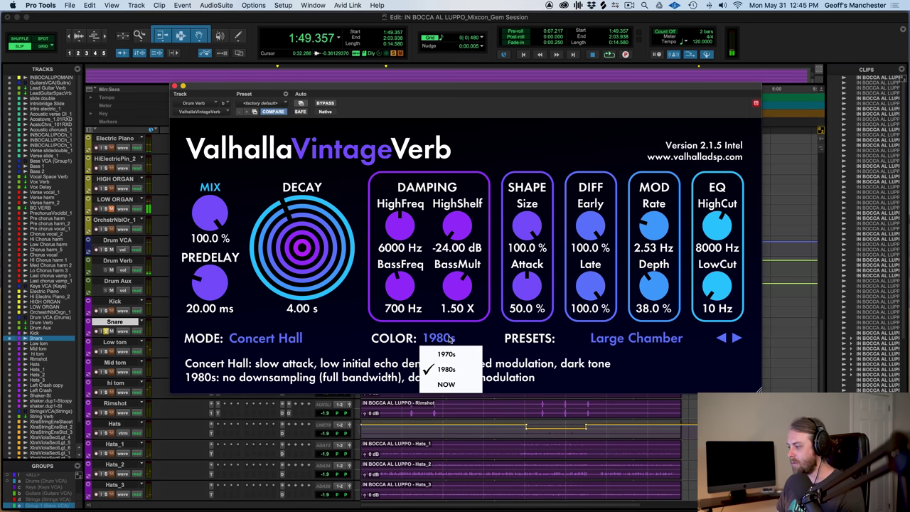
{"action": "left_click", "coordinate": [445, 385]}
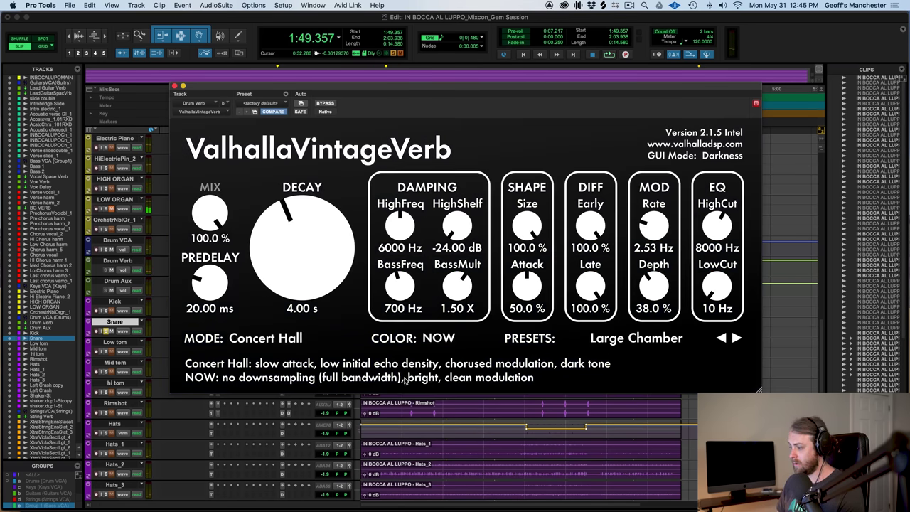
{"action": "key", "text": "space"}
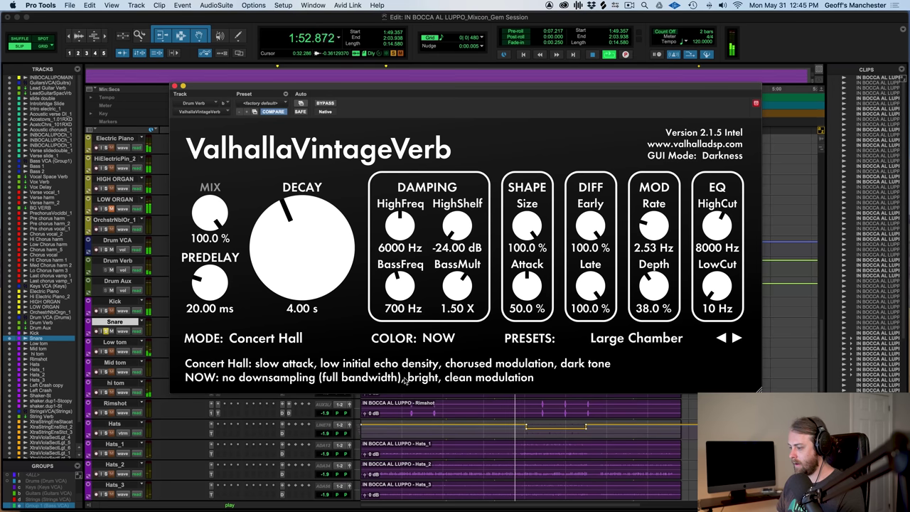
{"action": "key", "text": "space"}
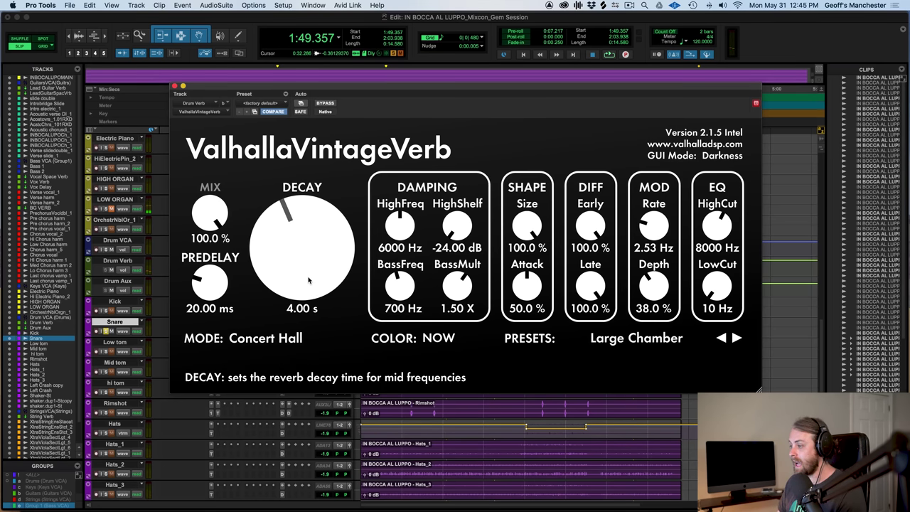
Raise the decay to 14.36 s and audition the long tail in 1970s colour.
{"action": "left_click_drag", "start_coordinate": [311, 283], "coordinate": [316, 258]}
{"action": "left_click", "coordinate": [442, 345]}
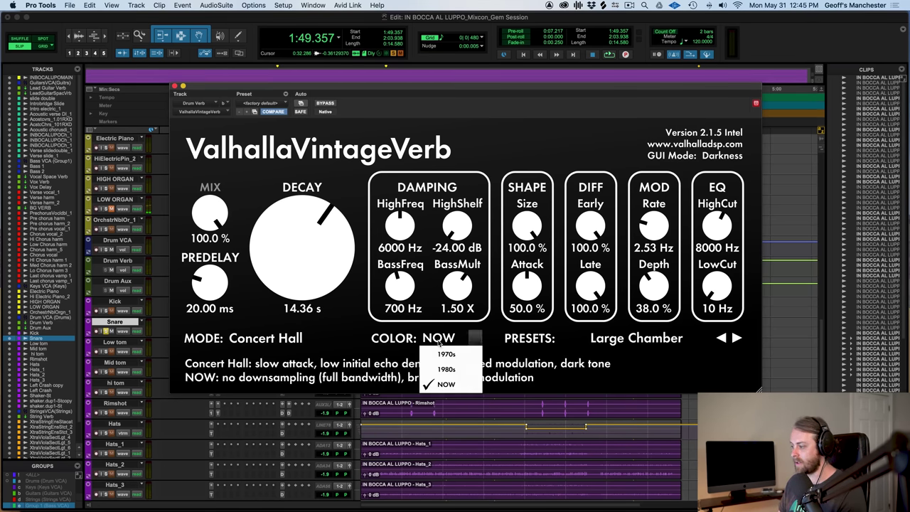
{"action": "left_click", "coordinate": [448, 355]}
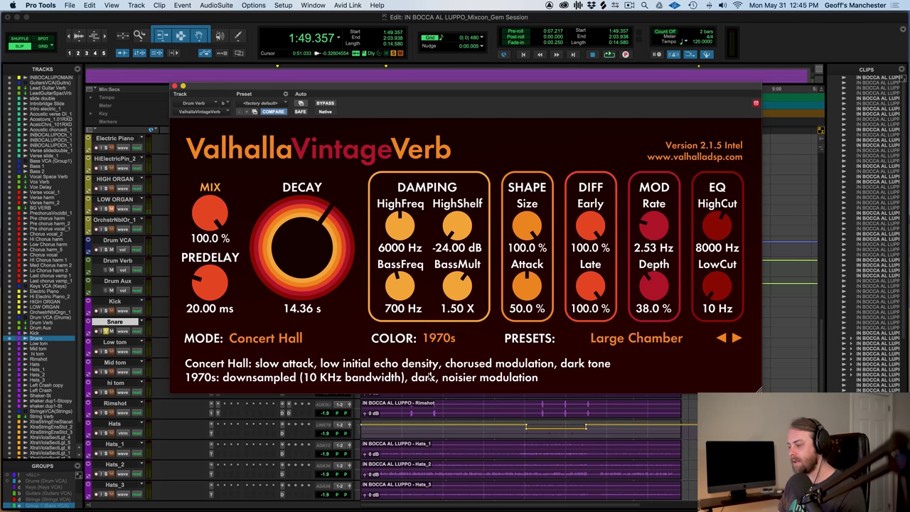
{"action": "key", "text": "space"}
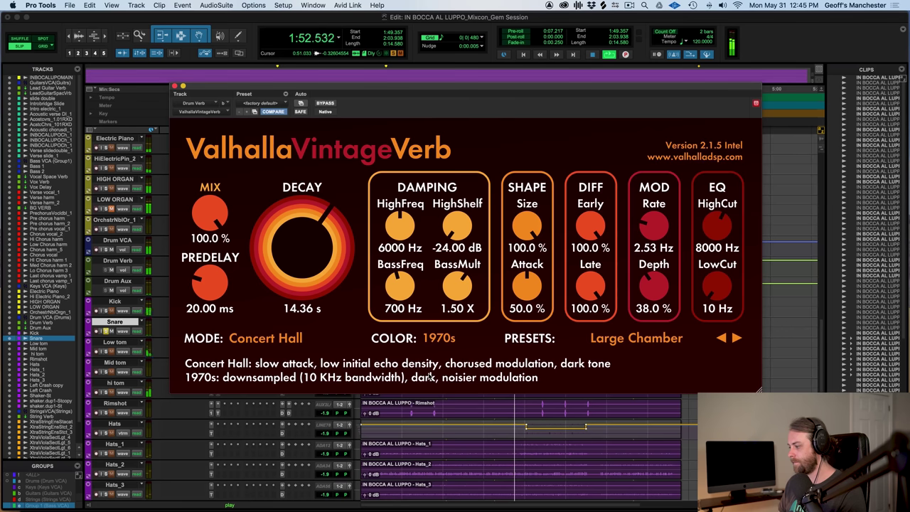
{"action": "key", "text": "space"}
Switch the colour to 1980s and audition the long tail.
{"action": "left_click", "coordinate": [440, 340]}
{"action": "left_click", "coordinate": [442, 369]}
{"action": "key", "text": "space"}
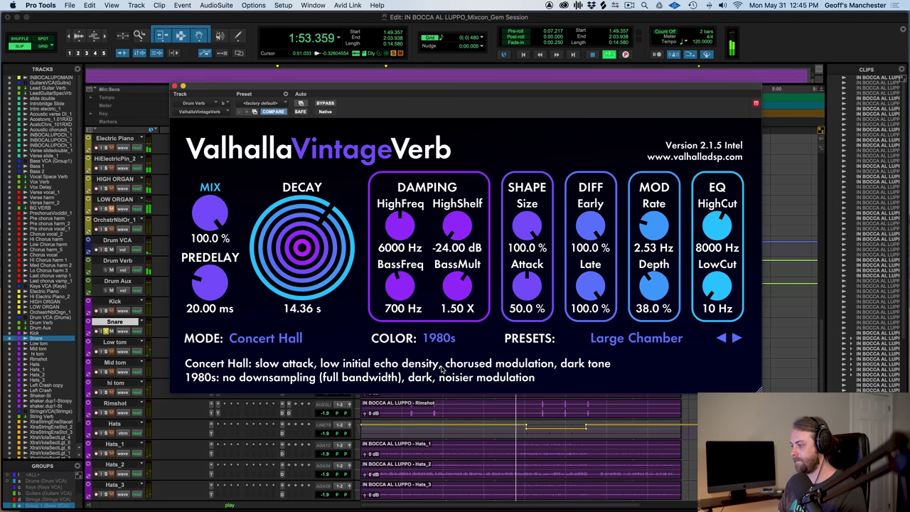
{"action": "key", "text": "space"}
Audition the NOW colour, then shorten the decay to about one second.
{"action": "left_click", "coordinate": [434, 347]}
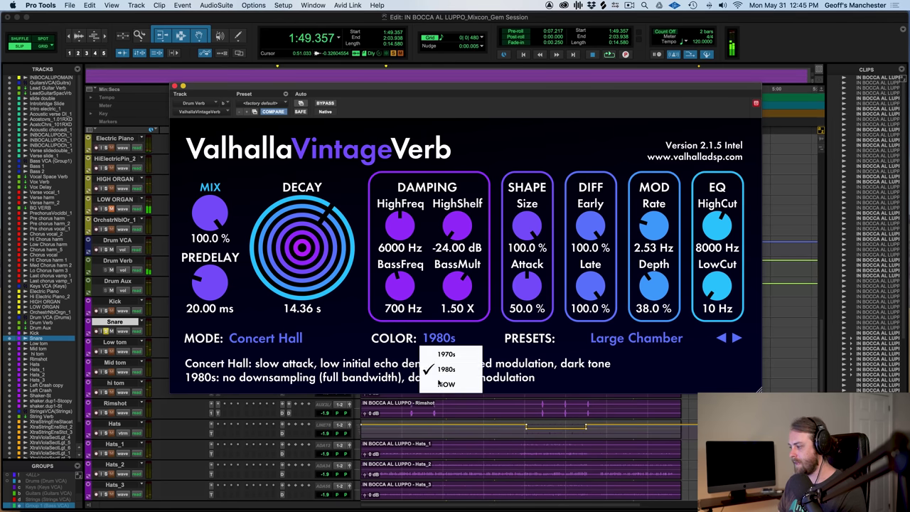
{"action": "left_click", "coordinate": [440, 384]}
{"action": "key", "text": "space"}
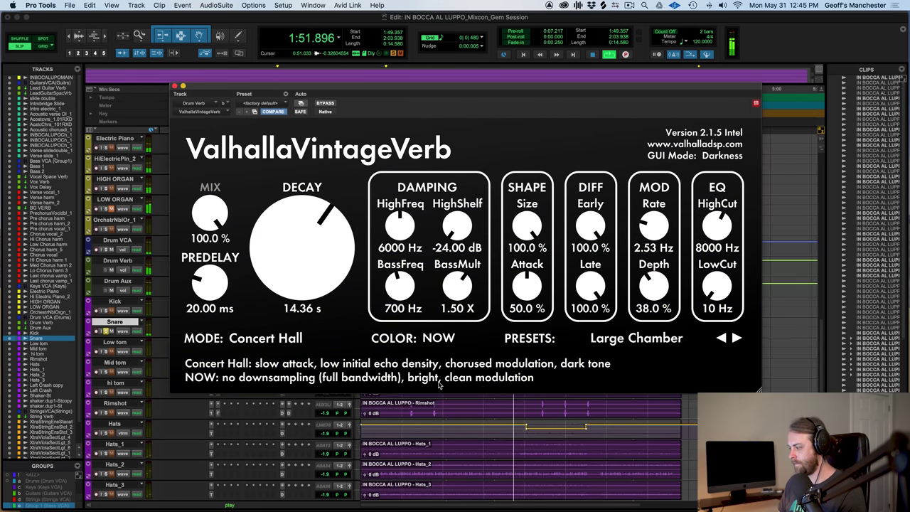
{"action": "key", "text": "space"}
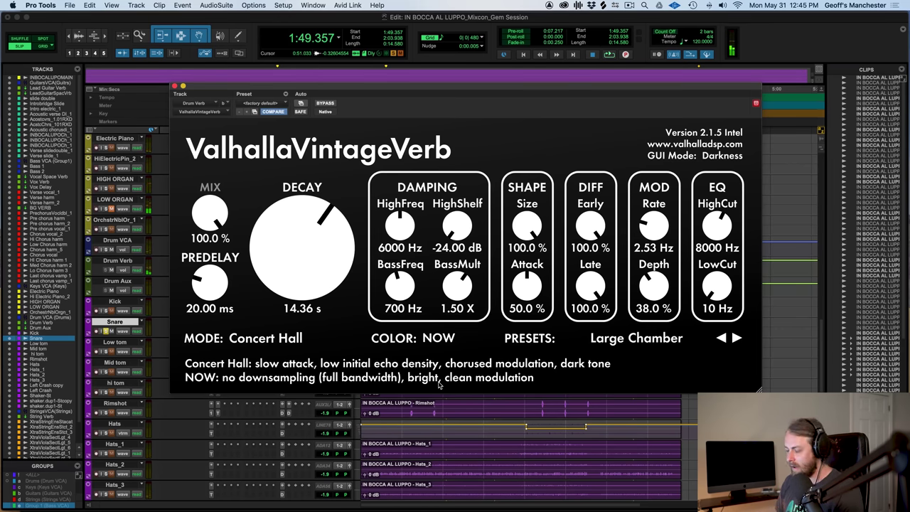
{"action": "left_click_drag", "start_coordinate": [296, 250], "coordinate": [294, 277]}
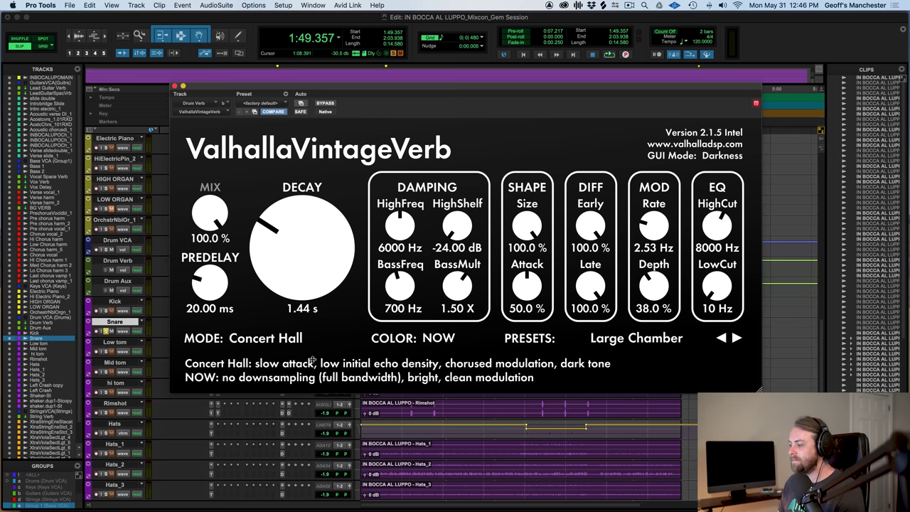
Adjust the MIX knob, keeping the mix at 100% with decay at 1.44 s.
{"action": "mouse_move", "coordinate": [203, 211]}
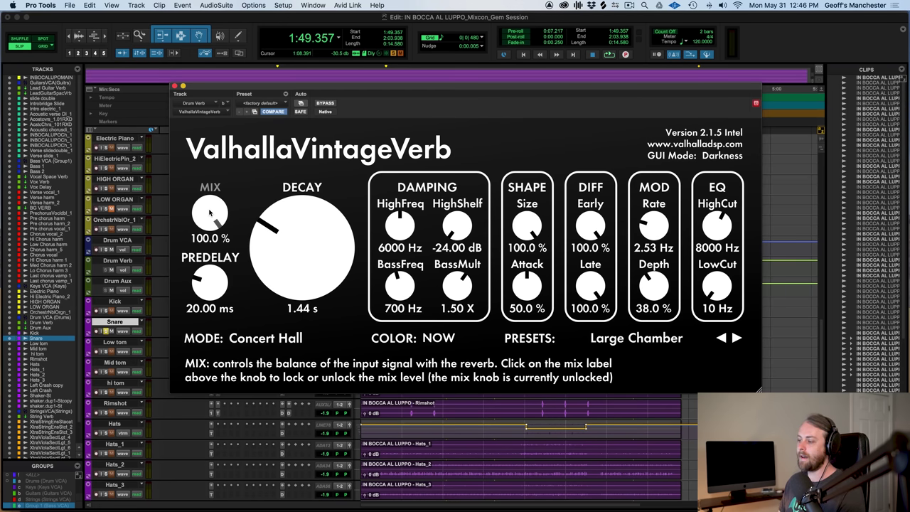
{"action": "left_click_drag", "start_coordinate": [210, 220], "coordinate": [202, 204]}
Lock the mix, step through presets to CC-Gated Chamber, then back to Large Chamber.
{"action": "left_click", "coordinate": [210, 187]}
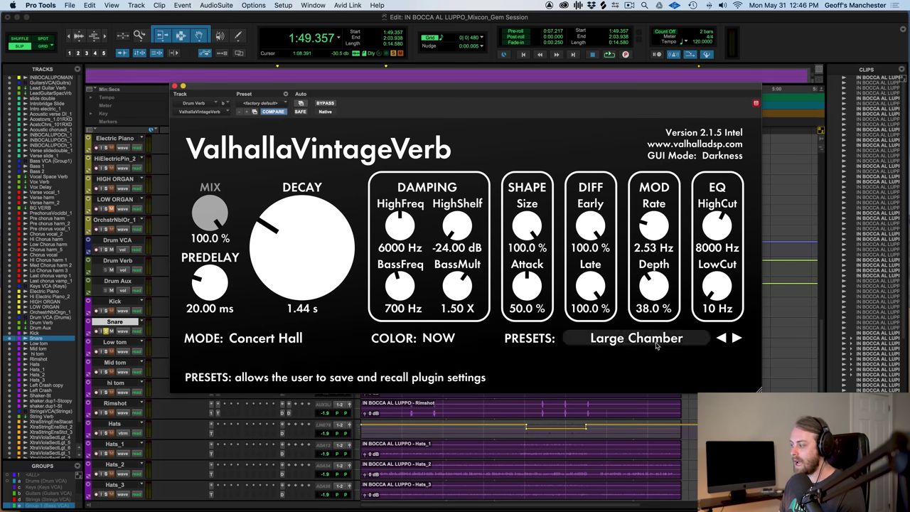
{"action": "left_click", "coordinate": [737, 339]}
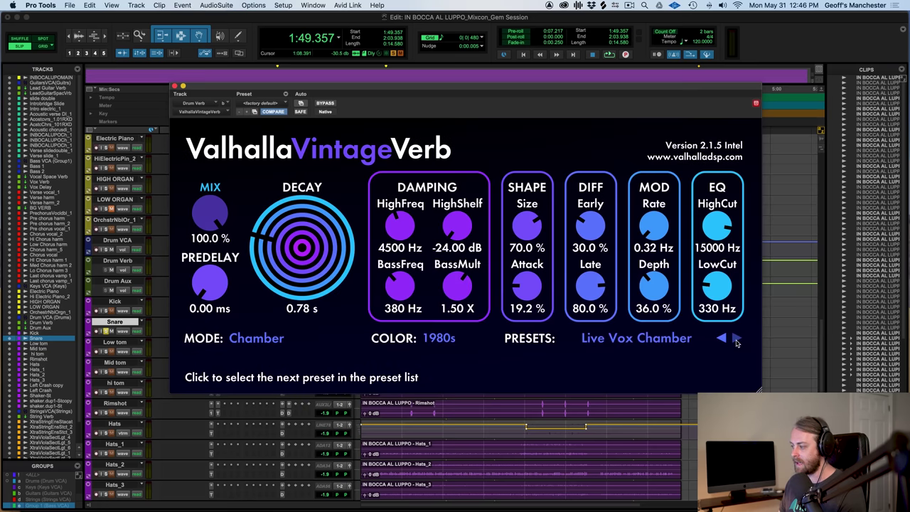
{"action": "left_click", "coordinate": [737, 339]}
{"action": "left_click", "coordinate": [736, 340]}
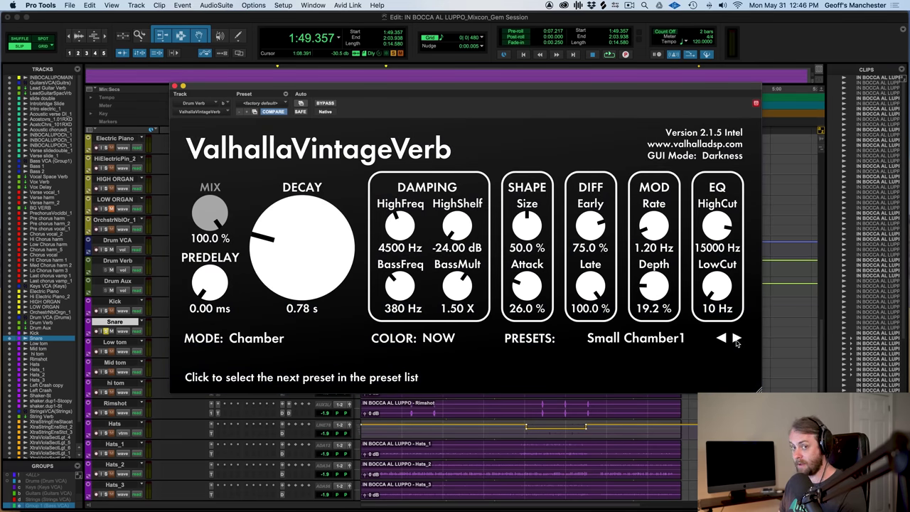
{"action": "left_click", "coordinate": [736, 339]}
{"action": "left_click", "coordinate": [736, 340]}
{"action": "left_click", "coordinate": [736, 339]}
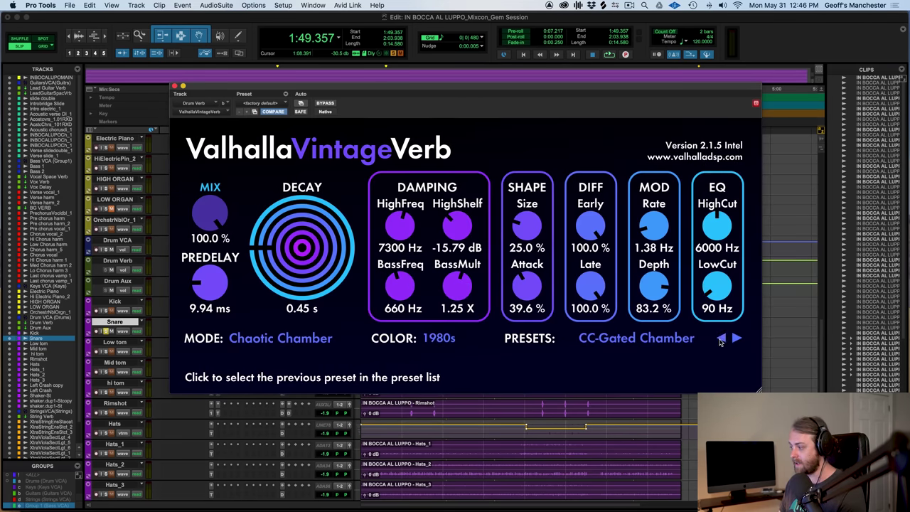
{"action": "left_click", "coordinate": [721, 339]}
{"action": "left_click", "coordinate": [721, 340]}
{"action": "left_click", "coordinate": [722, 339]}
{"action": "left_click", "coordinate": [721, 340]}
{"action": "left_click", "coordinate": [721, 339]}
{"action": "left_click", "coordinate": [721, 340]}
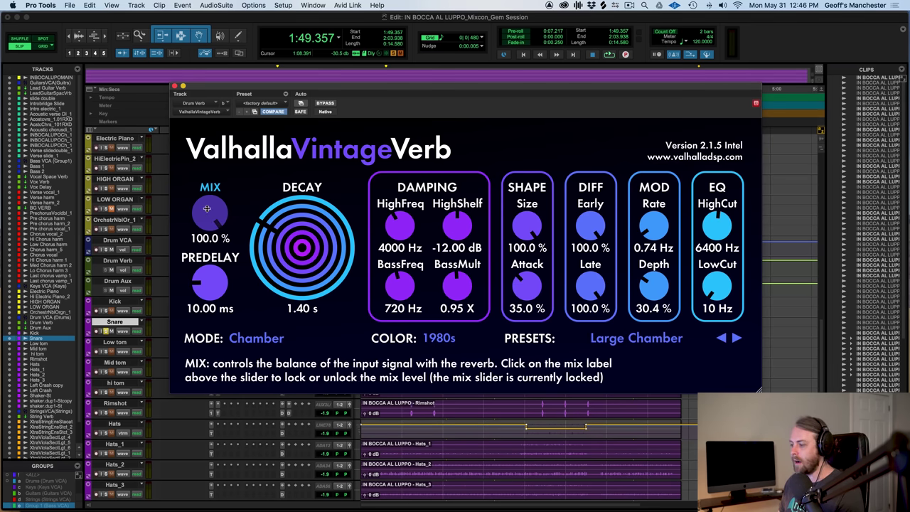
Compare the drums at 0% mix and back at 100% mix during playback.
{"action": "left_click_drag", "start_coordinate": [207, 207], "coordinate": [195, 360]}
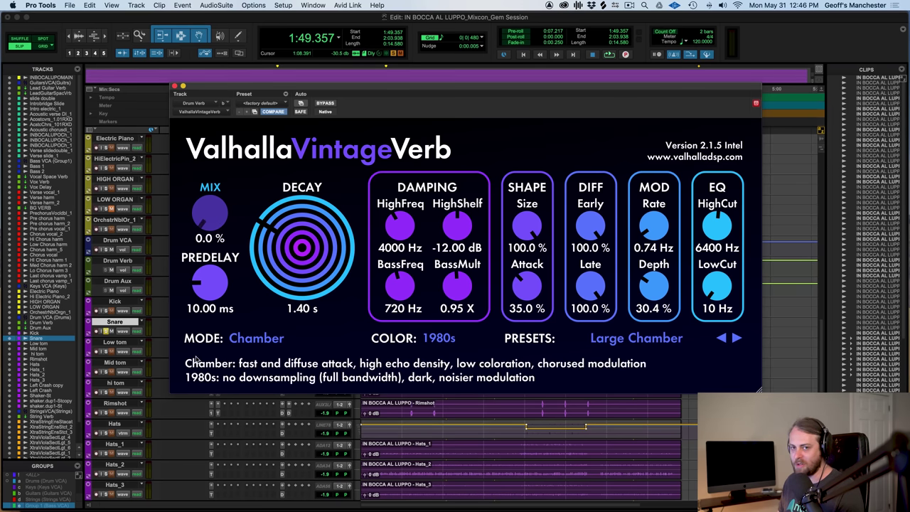
{"action": "key", "text": "space"}
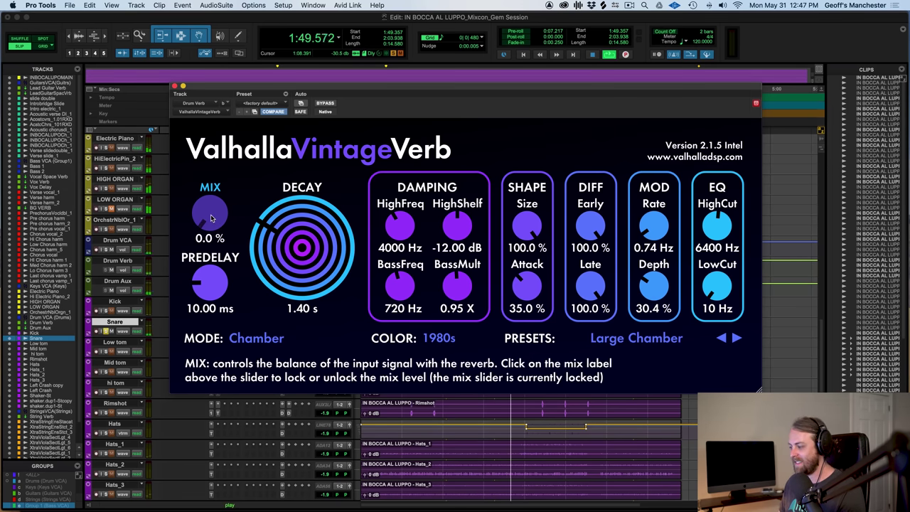
{"action": "key", "text": "space"}
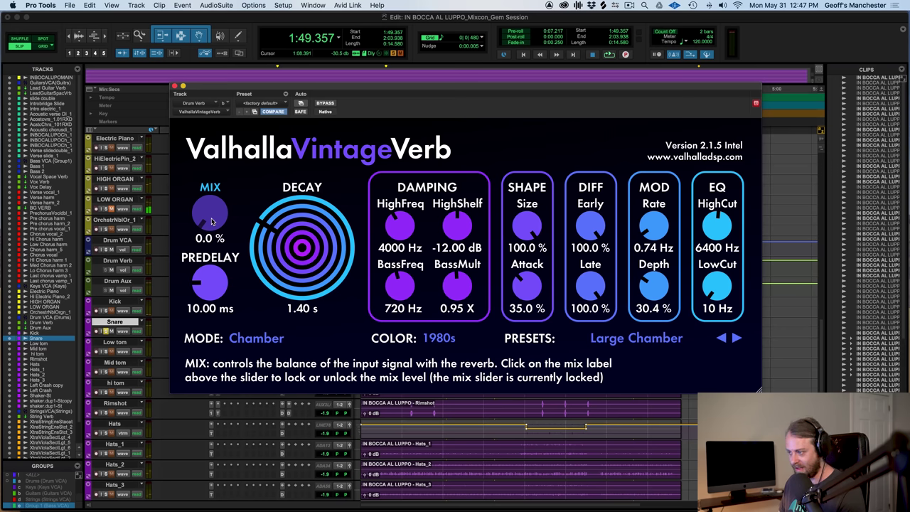
{"action": "key", "text": "space"}
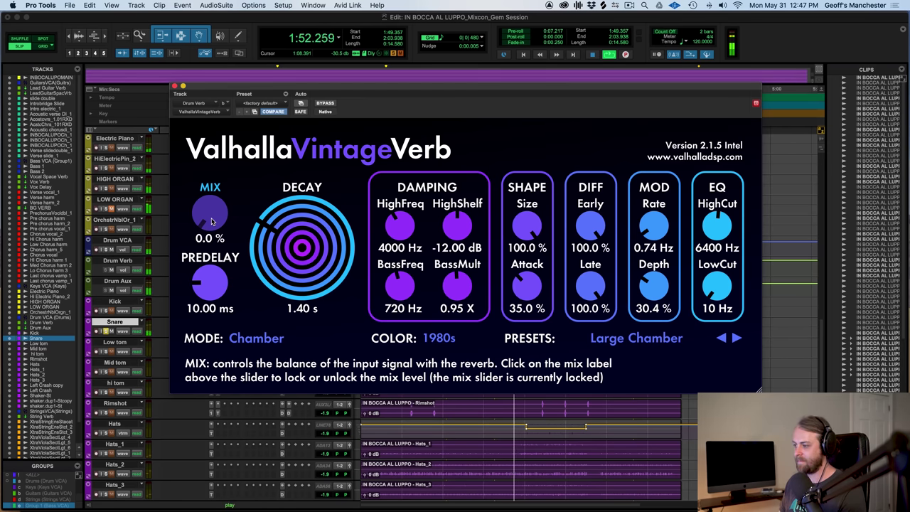
{"action": "key", "text": "space"}
{"action": "left_click_drag", "start_coordinate": [211, 222], "coordinate": [199, 135]}
{"action": "key", "text": "space"}
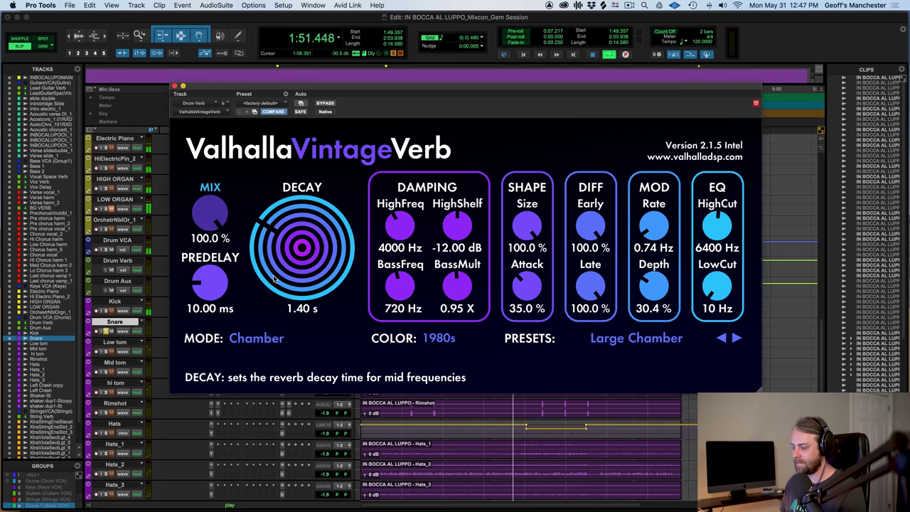
{"action": "key", "text": "space"}
Set the decay to 3.05 s and predelay to 0 ms, then play.
{"action": "left_click_drag", "start_coordinate": [274, 279], "coordinate": [276, 265]}
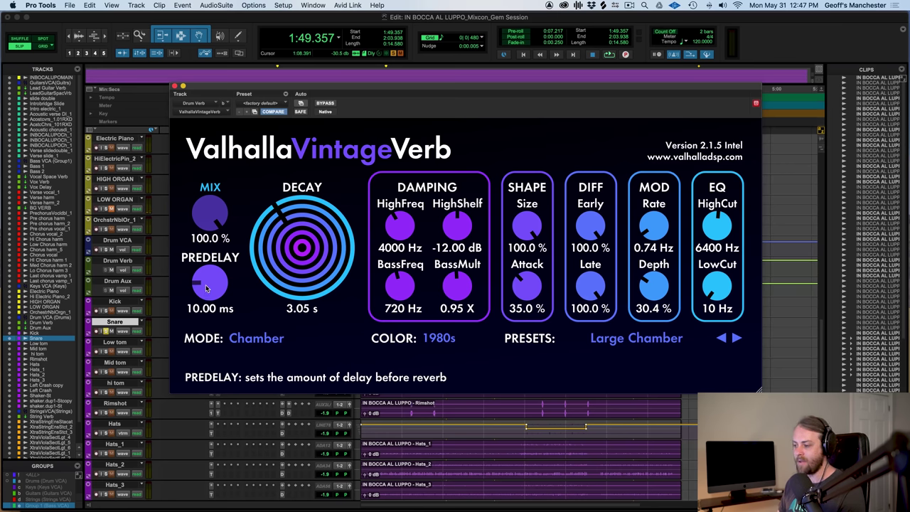
{"action": "left_click_drag", "start_coordinate": [207, 288], "coordinate": [211, 293]}
{"action": "key", "text": "space"}
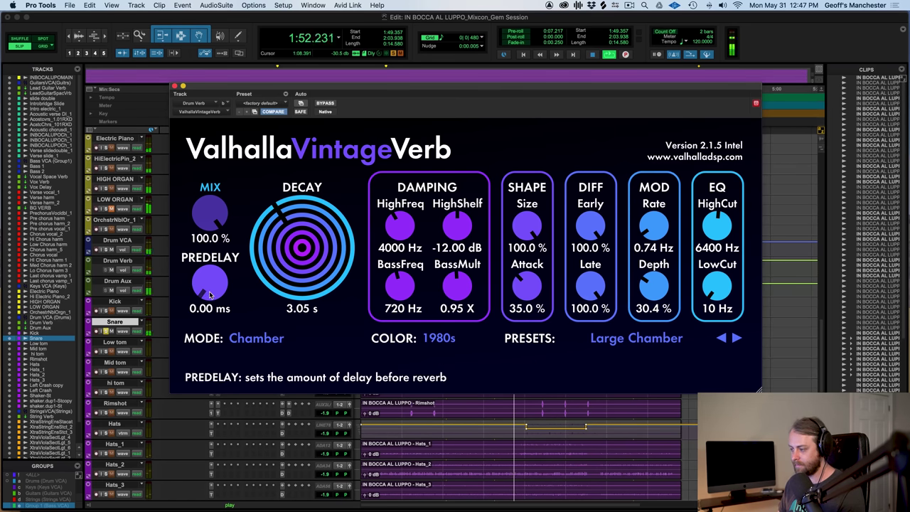
{"action": "key", "text": "space"}
{"action": "left_click_drag", "start_coordinate": [210, 294], "coordinate": [188, 130]}
{"action": "key", "text": "space"}
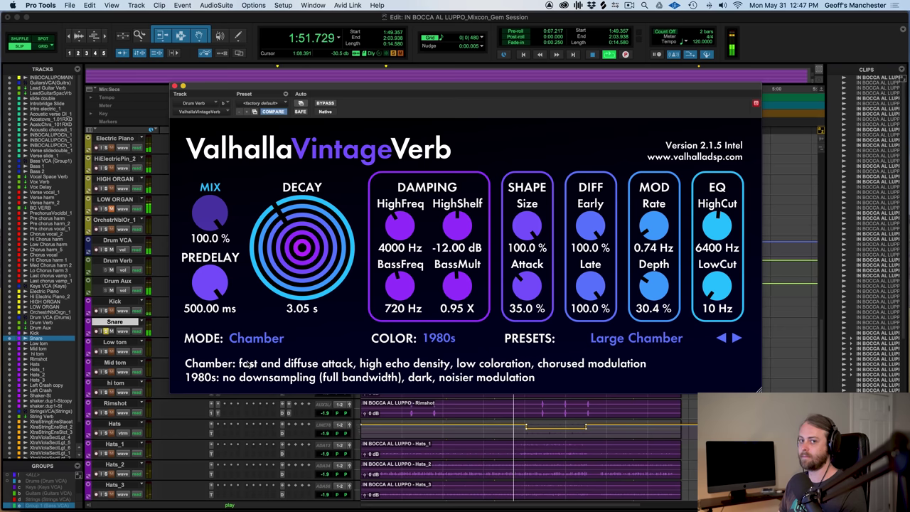
{"action": "key", "text": "space"}
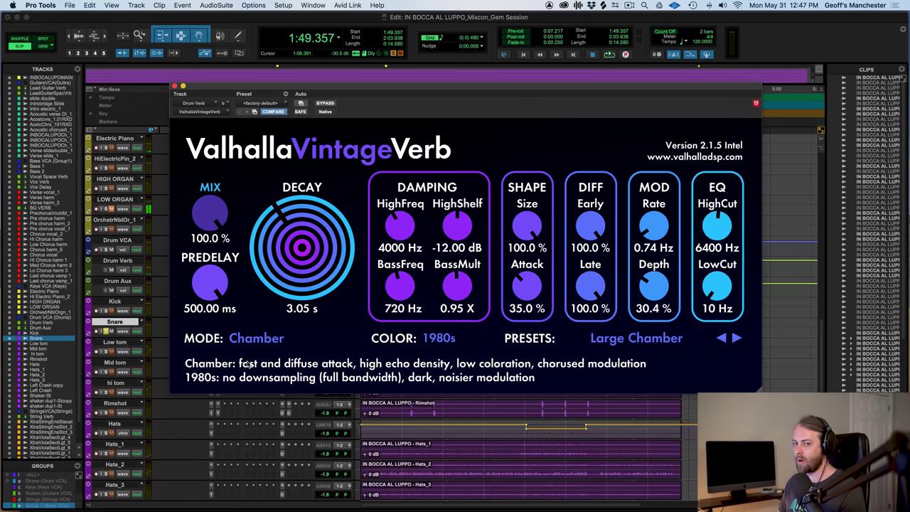
{"action": "left_click_drag", "start_coordinate": [205, 291], "coordinate": [205, 368]}
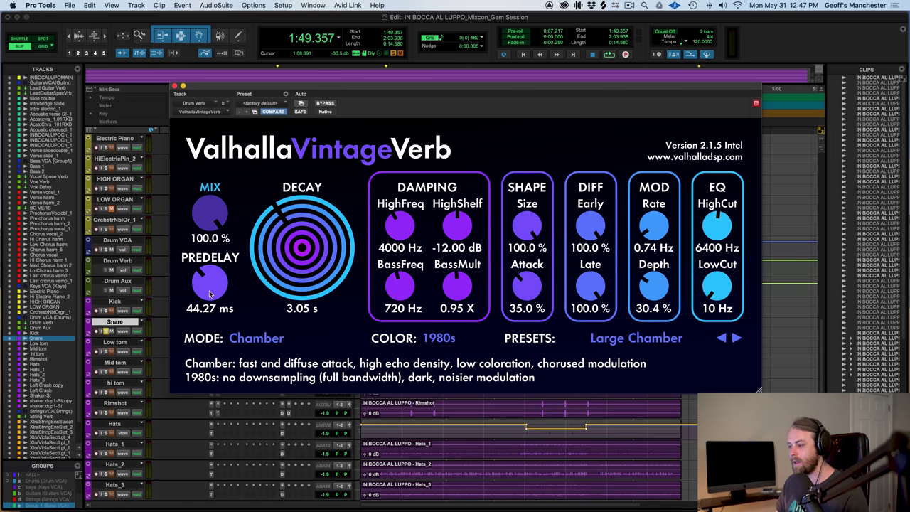
{"action": "left_click_drag", "start_coordinate": [210, 293], "coordinate": [212, 301]}
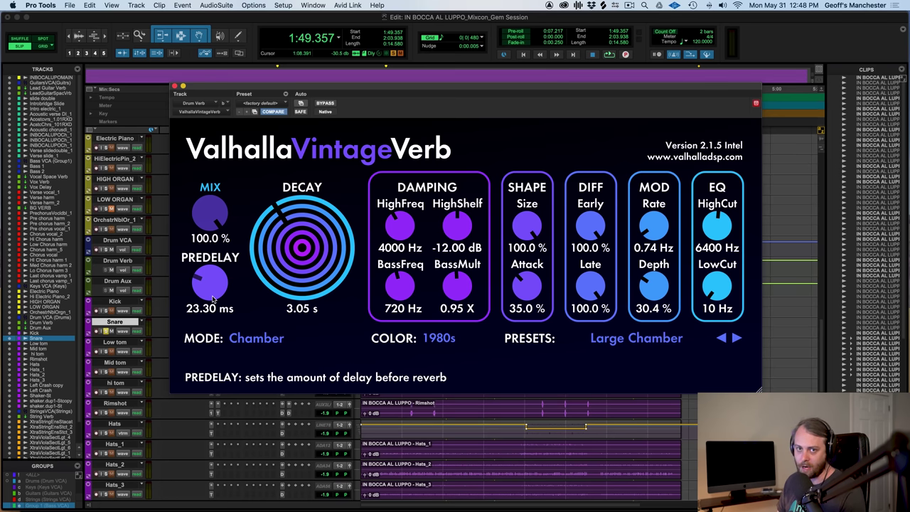
{"action": "left_click_drag", "start_coordinate": [206, 295], "coordinate": [211, 151]}
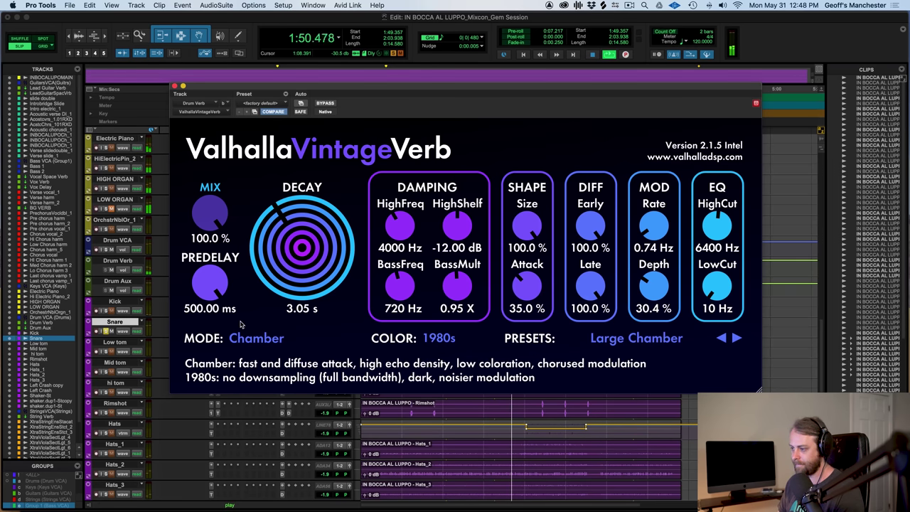
{"action": "left_click_drag", "start_coordinate": [209, 284], "coordinate": [210, 491]}
{"action": "key", "text": "space"}
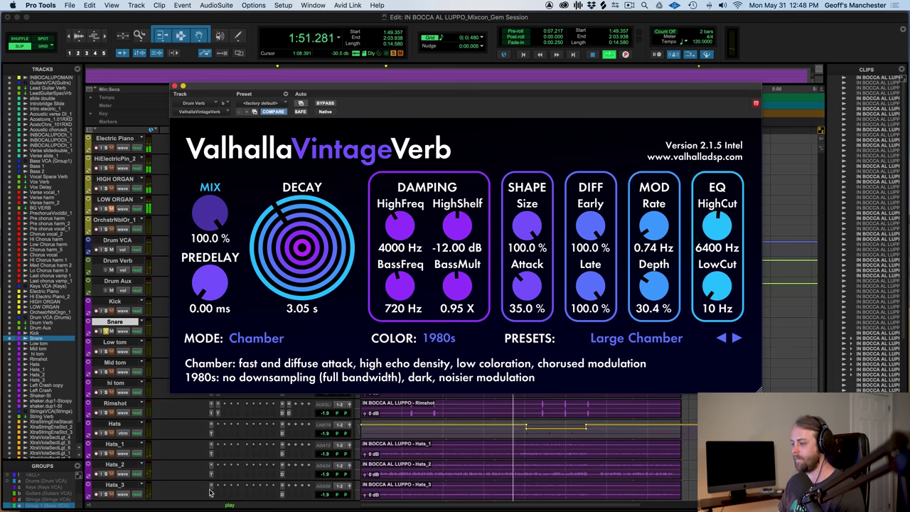
{"action": "key", "text": "space"}
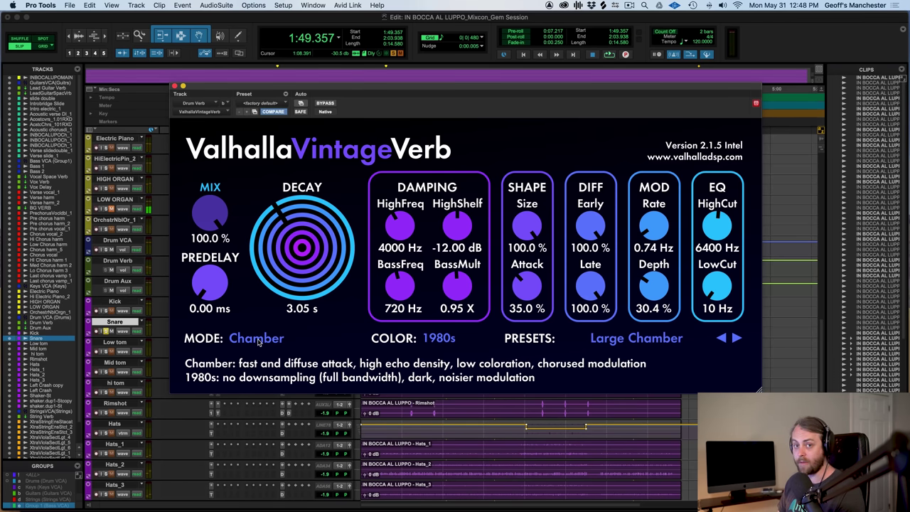
{"action": "left_click", "coordinate": [259, 340]}
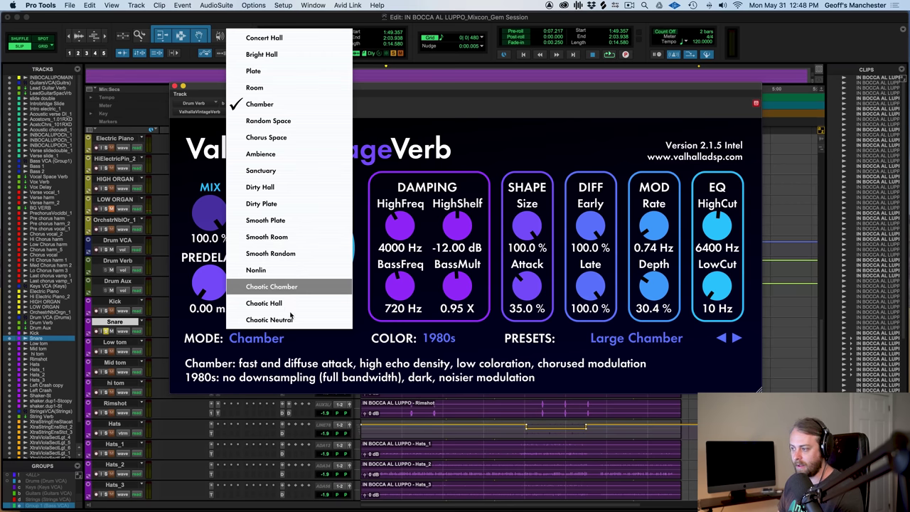
{"action": "left_click", "coordinate": [290, 354]}
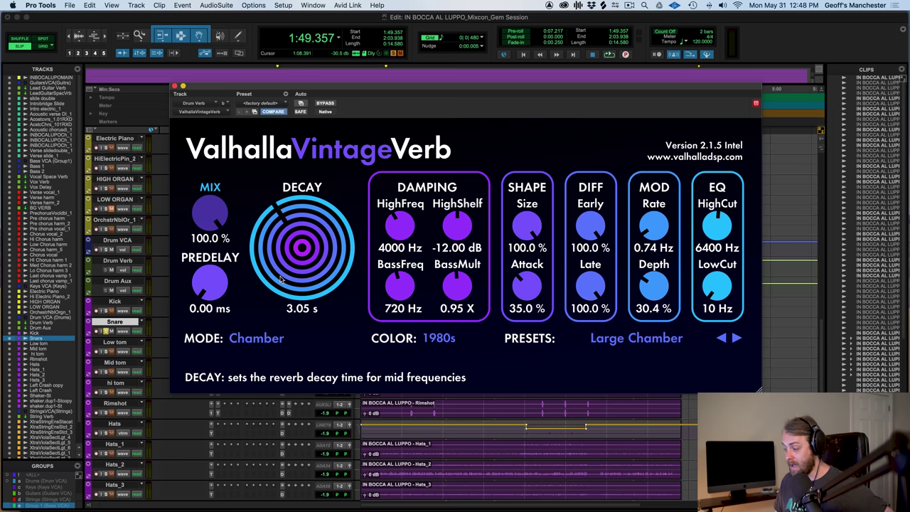
Sweep the decay between 0.25 s and 70 s while listening, ending at 4.63 s.
{"action": "left_click_drag", "start_coordinate": [281, 281], "coordinate": [295, 176]}
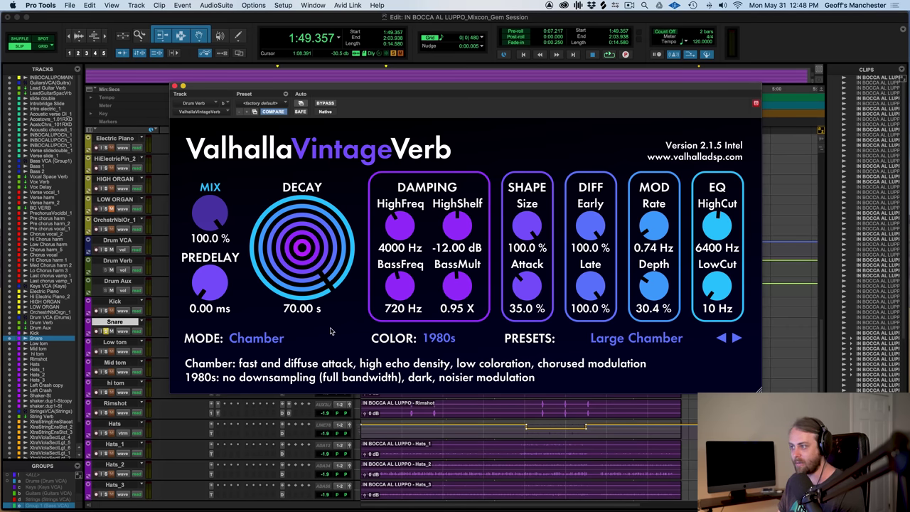
{"action": "key", "text": "space"}
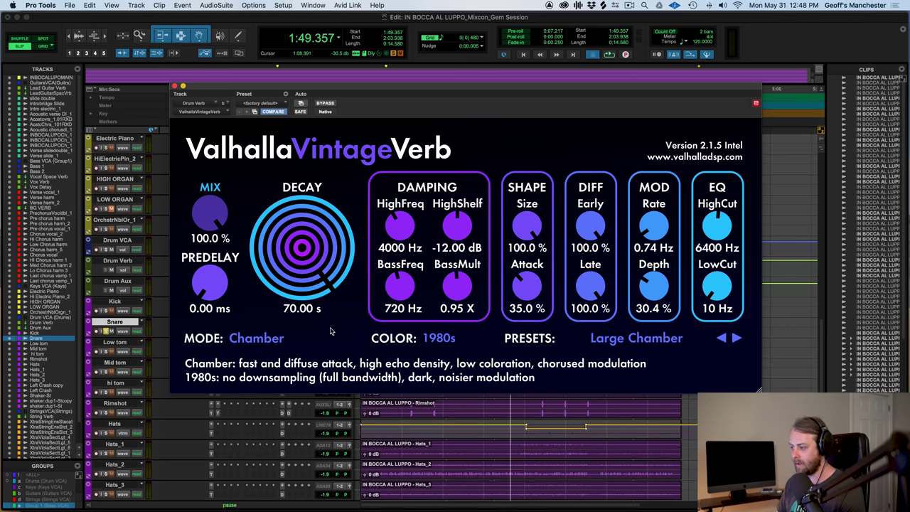
{"action": "key", "text": "space"}
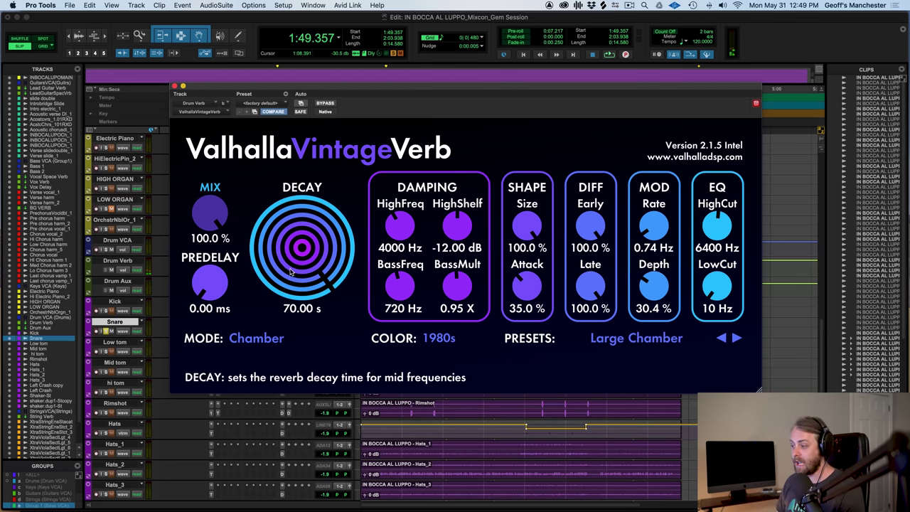
{"action": "left_click_drag", "start_coordinate": [289, 265], "coordinate": [292, 292]}
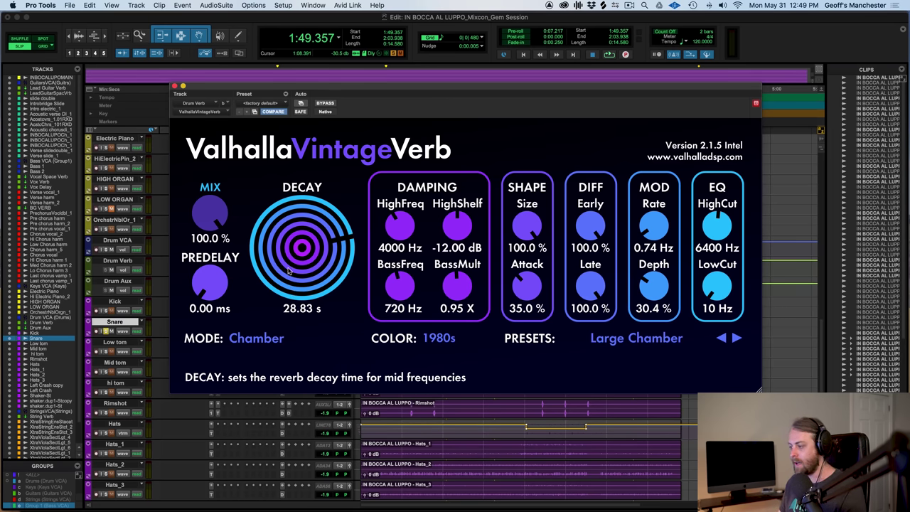
{"action": "left_click_drag", "start_coordinate": [288, 270], "coordinate": [290, 286]}
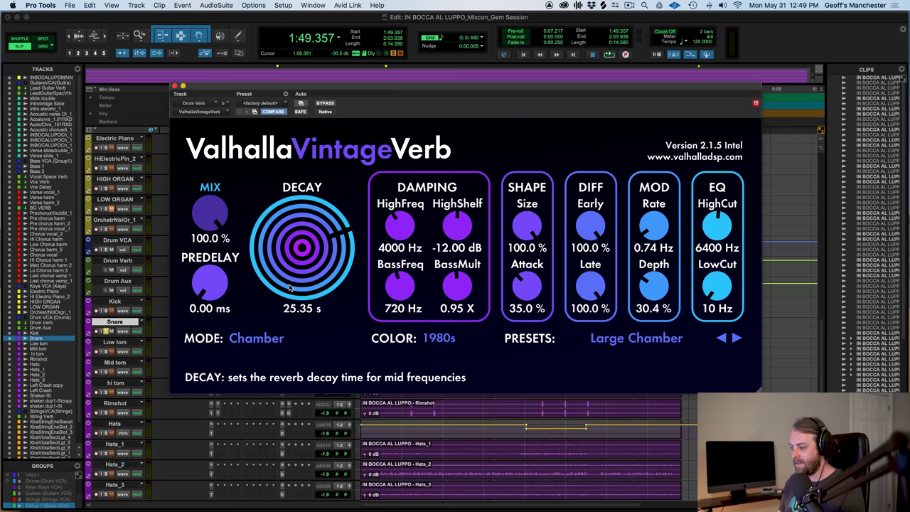
{"action": "left_click_drag", "start_coordinate": [290, 287], "coordinate": [283, 228]}
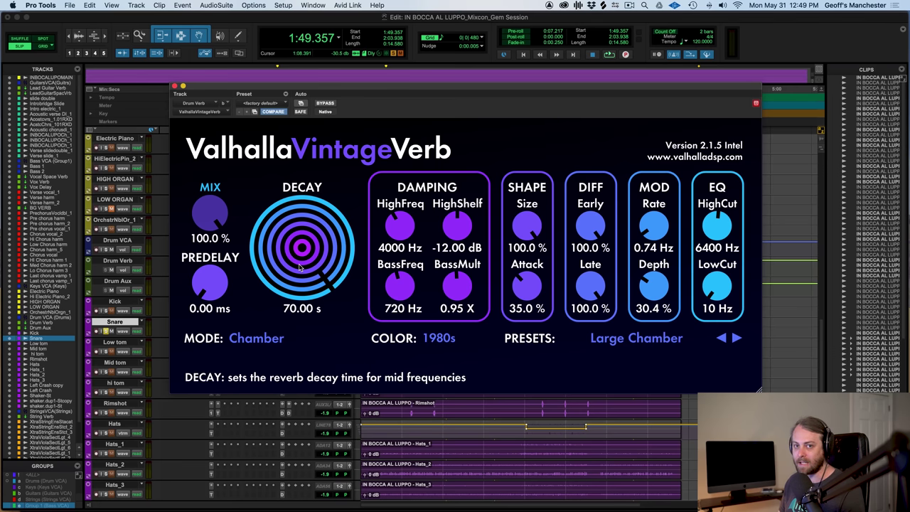
{"action": "left_click_drag", "start_coordinate": [300, 267], "coordinate": [307, 333]}
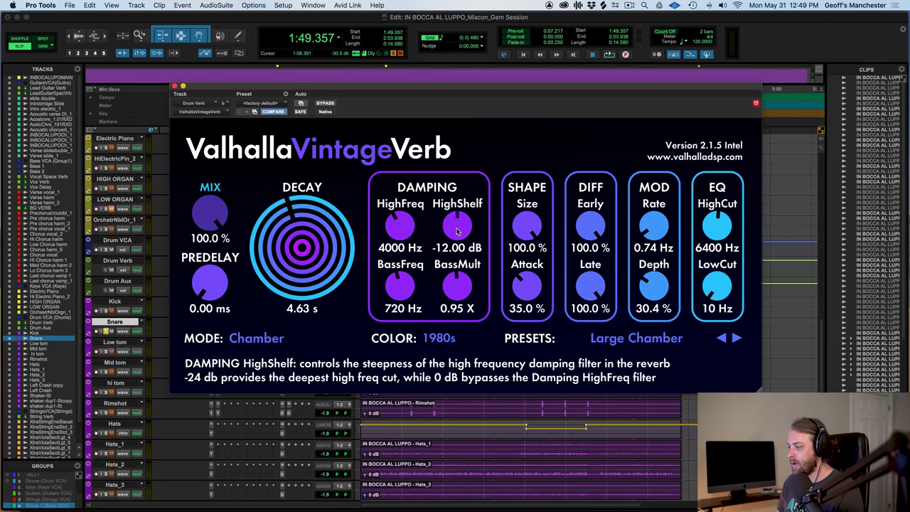
Reset the high shelf to 0 dB, set HighFreq to 4280 Hz, and audition.
{"action": "left_click_drag", "start_coordinate": [458, 231], "coordinate": [474, 131]}
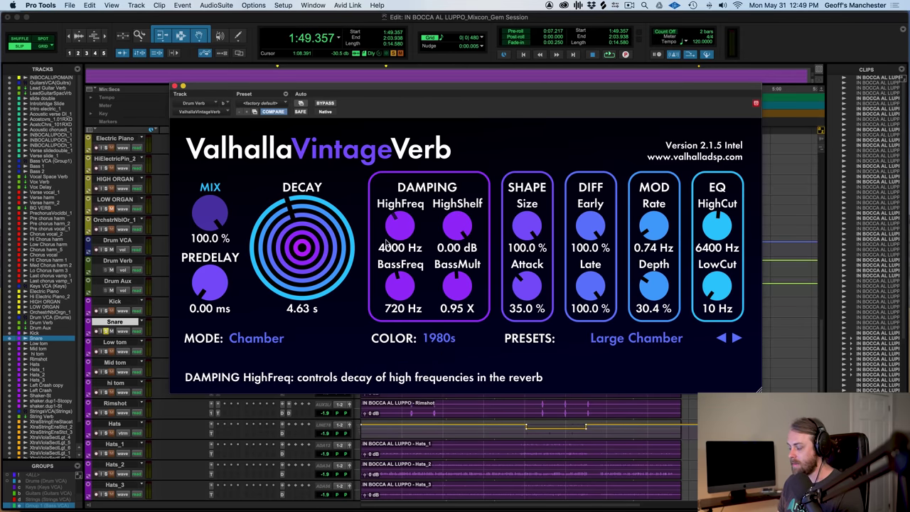
{"action": "left_click_drag", "start_coordinate": [390, 238], "coordinate": [391, 234]}
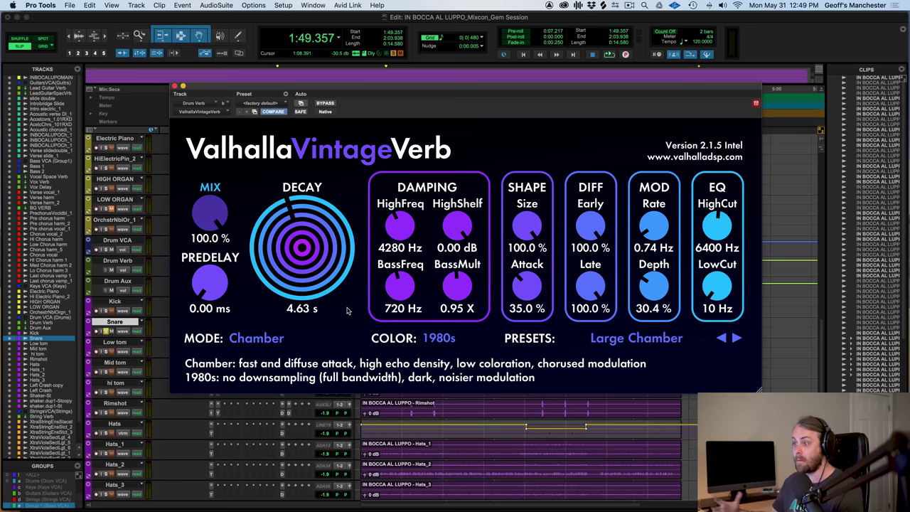
{"action": "key", "text": "space"}
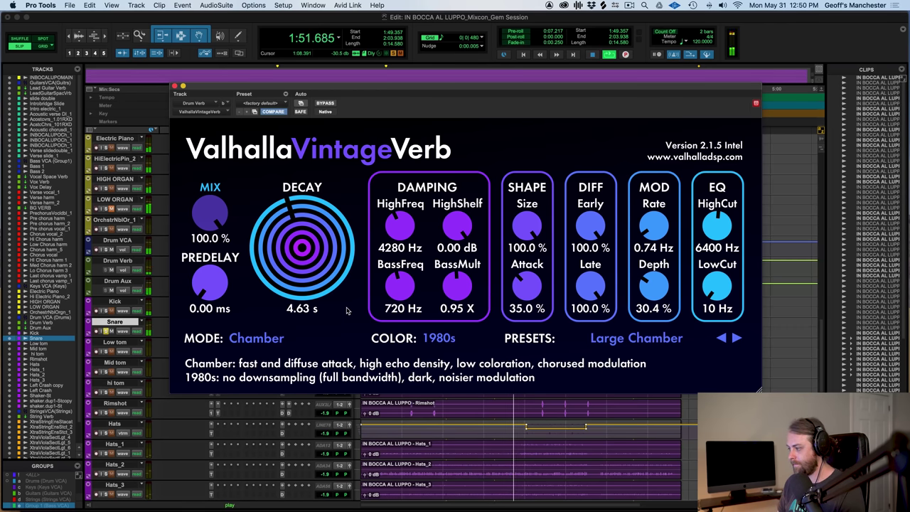
{"action": "left_click", "coordinate": [453, 226]}
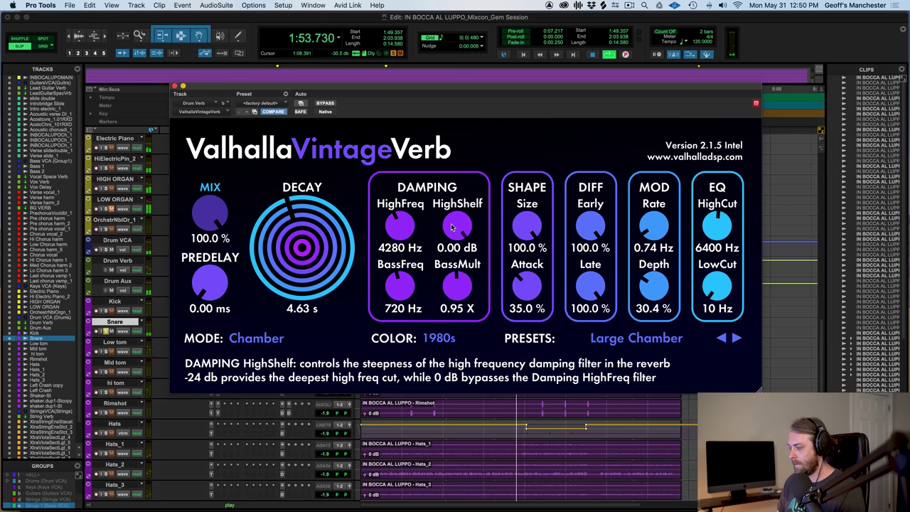
{"action": "key", "text": "space"}
Compare the high shelf at -24 dB against 0 dB during playback.
{"action": "left_click_drag", "start_coordinate": [453, 227], "coordinate": [447, 353]}
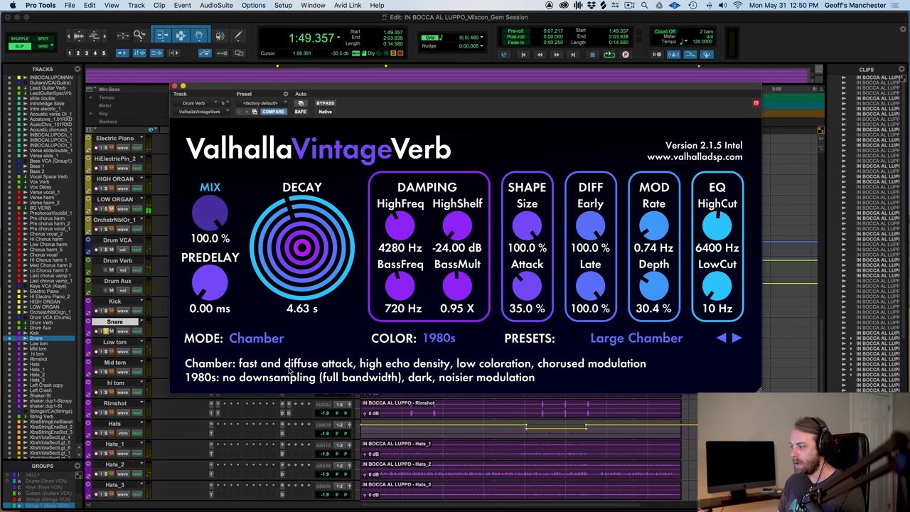
{"action": "key", "text": "space"}
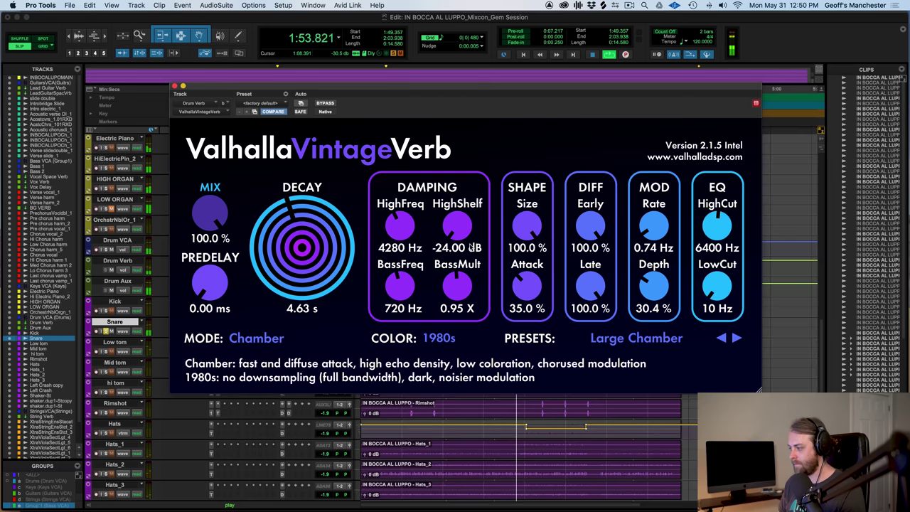
{"action": "key", "text": "space"}
{"action": "left_click_drag", "start_coordinate": [461, 238], "coordinate": [453, 89]}
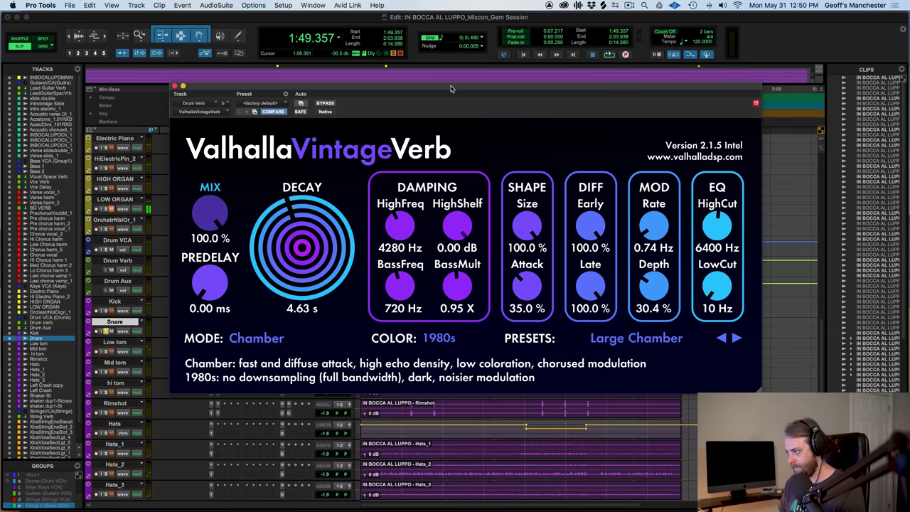
{"action": "key", "text": "space"}
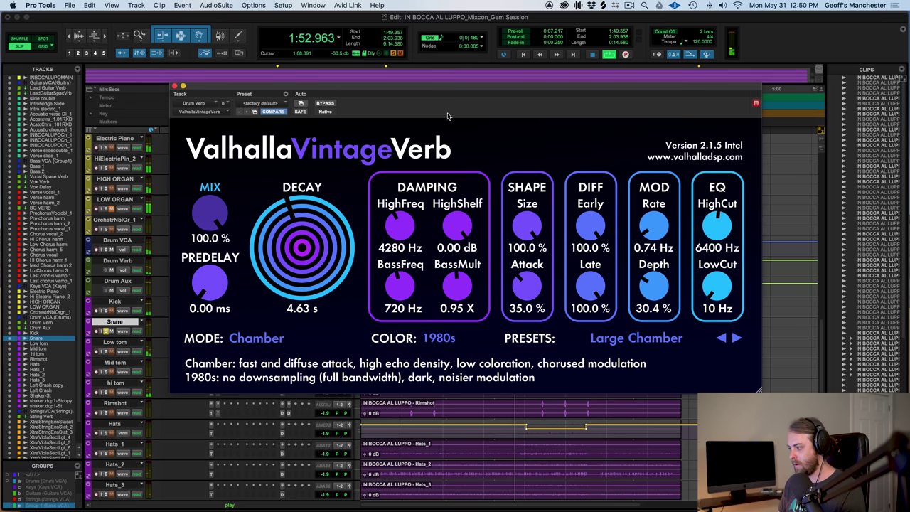
{"action": "key", "text": "space"}
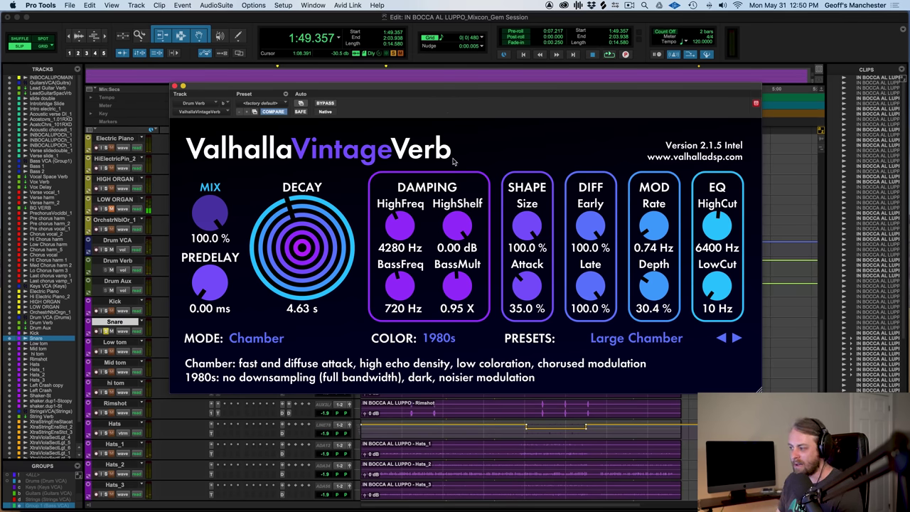
Settle the high shelf at -23.21 dB and audition the darker tail.
{"action": "left_click_drag", "start_coordinate": [456, 226], "coordinate": [459, 340]}
{"action": "key", "text": "space"}
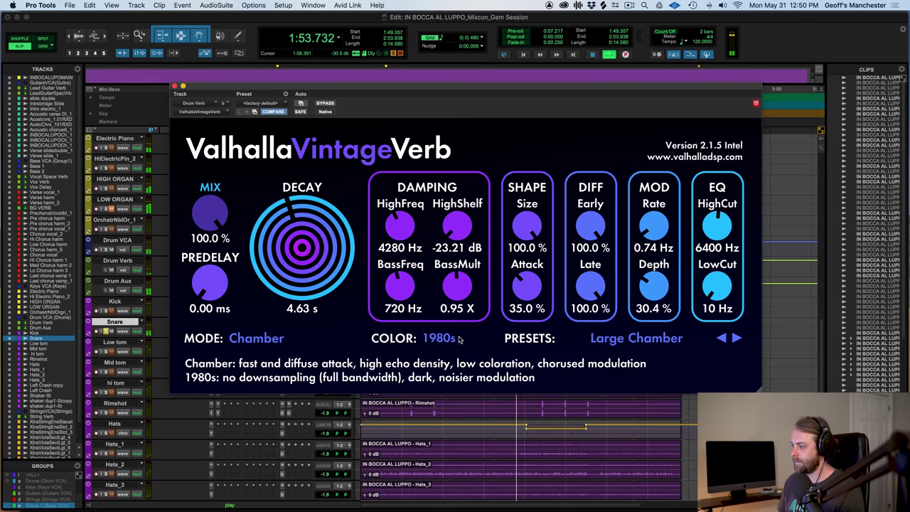
{"action": "key", "text": "space"}
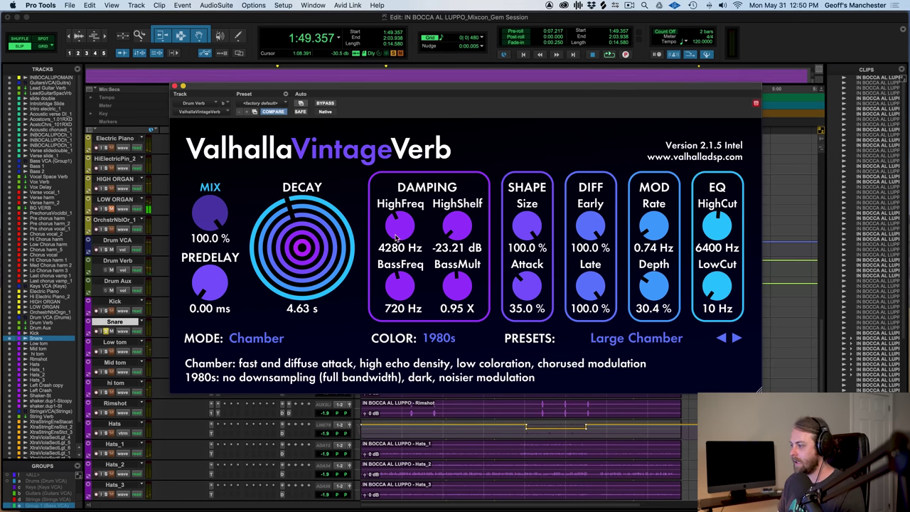
Raise HighFreq to 8370 Hz and sweep the high shelf from 0 dB to -24 dB while playing.
{"action": "left_click_drag", "start_coordinate": [397, 238], "coordinate": [396, 211]}
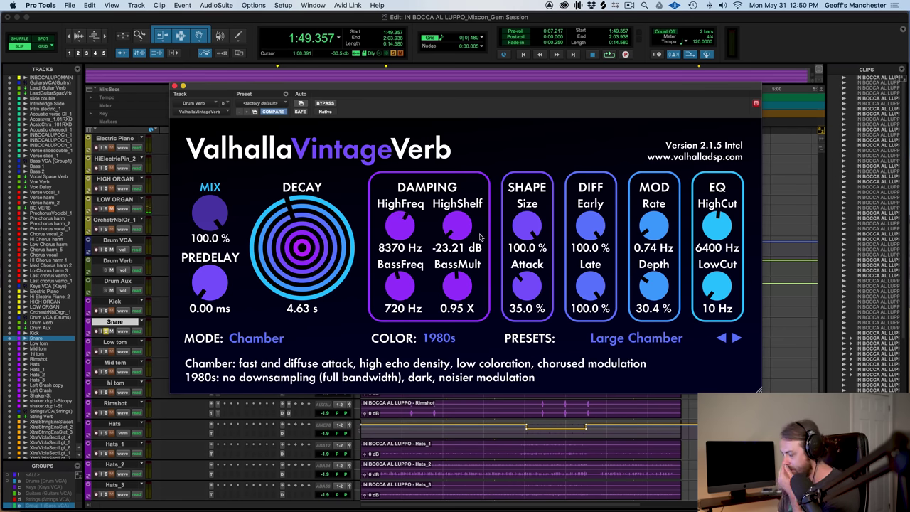
{"action": "left_click_drag", "start_coordinate": [463, 235], "coordinate": [459, 138]}
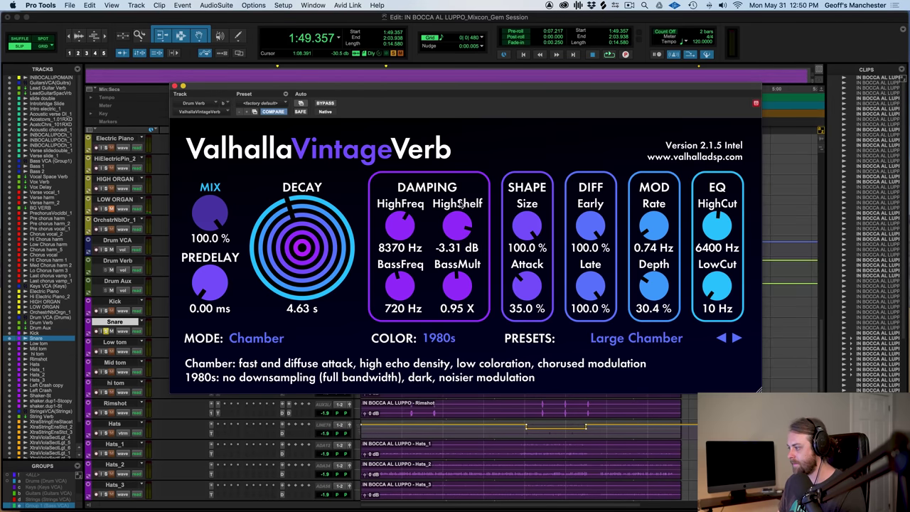
{"action": "left_click_drag", "start_coordinate": [460, 210], "coordinate": [458, 199]}
{"action": "key", "text": "space"}
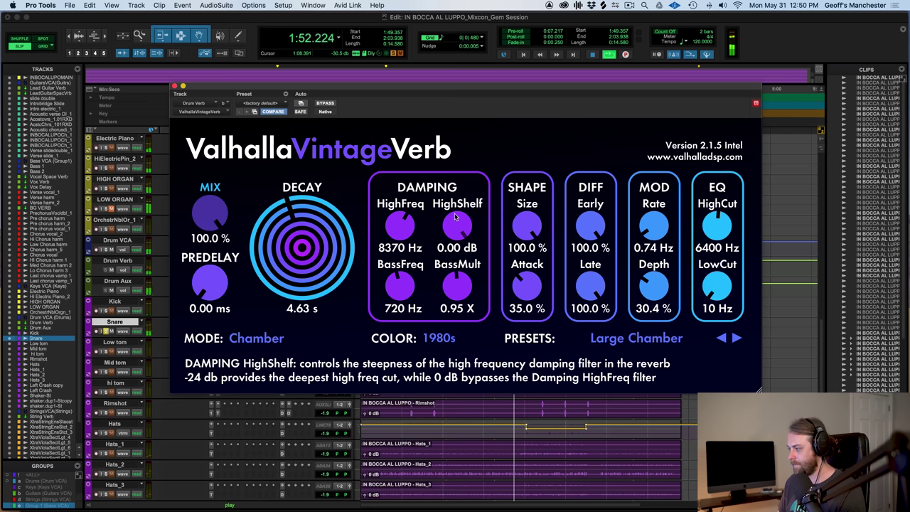
{"action": "left_click_drag", "start_coordinate": [455, 218], "coordinate": [454, 365]}
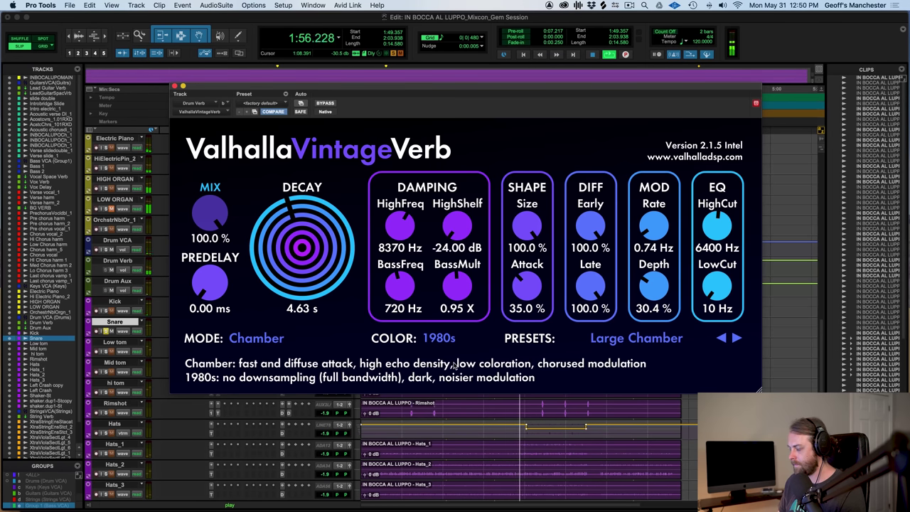
{"action": "key", "text": "space"}
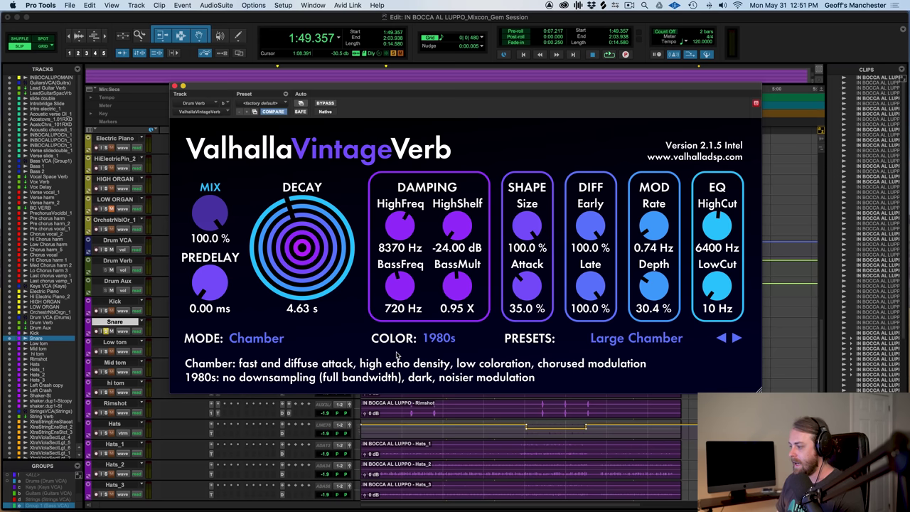
Set the DAMPING BassFreq crossover to 1200 Hz.
{"action": "mouse_move", "coordinate": [386, 289]}
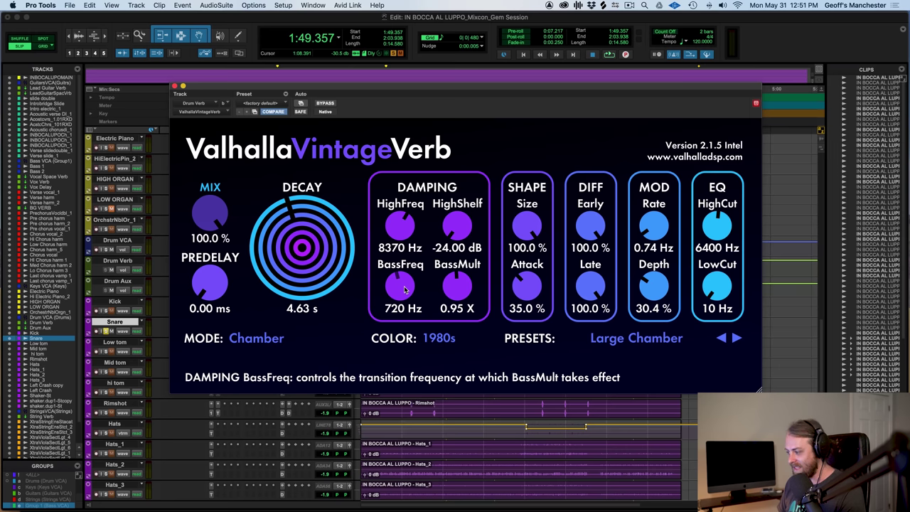
{"action": "mouse_move", "coordinate": [450, 294]}
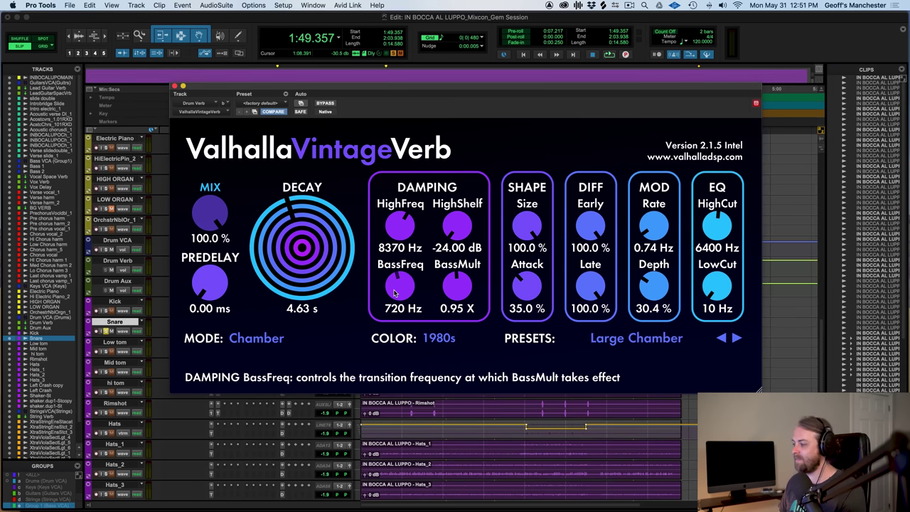
{"action": "left_click_drag", "start_coordinate": [392, 291], "coordinate": [389, 269]}
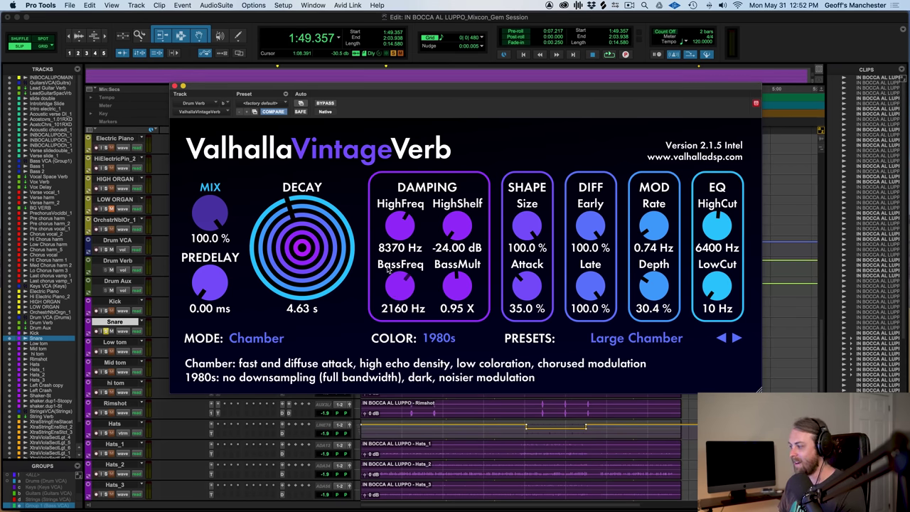
{"action": "left_click_drag", "start_coordinate": [389, 286], "coordinate": [390, 300]}
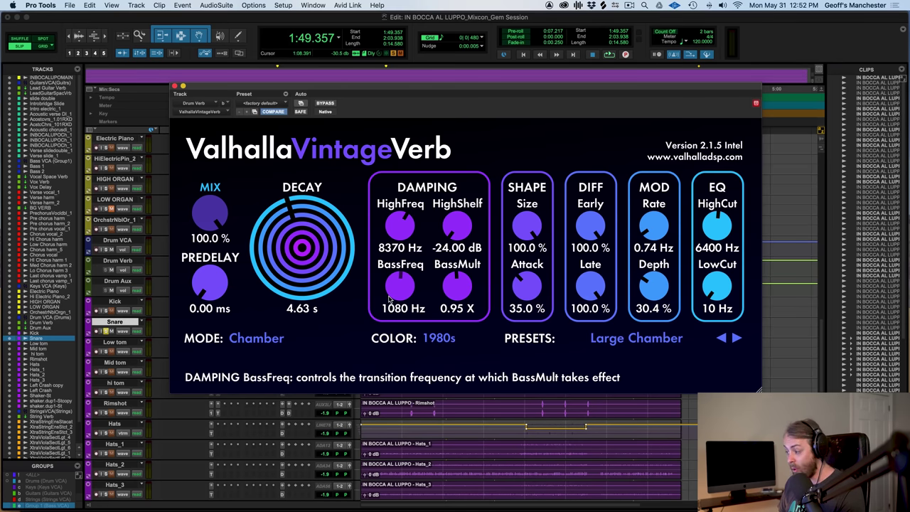
{"action": "left_click_drag", "start_coordinate": [389, 299], "coordinate": [390, 296]}
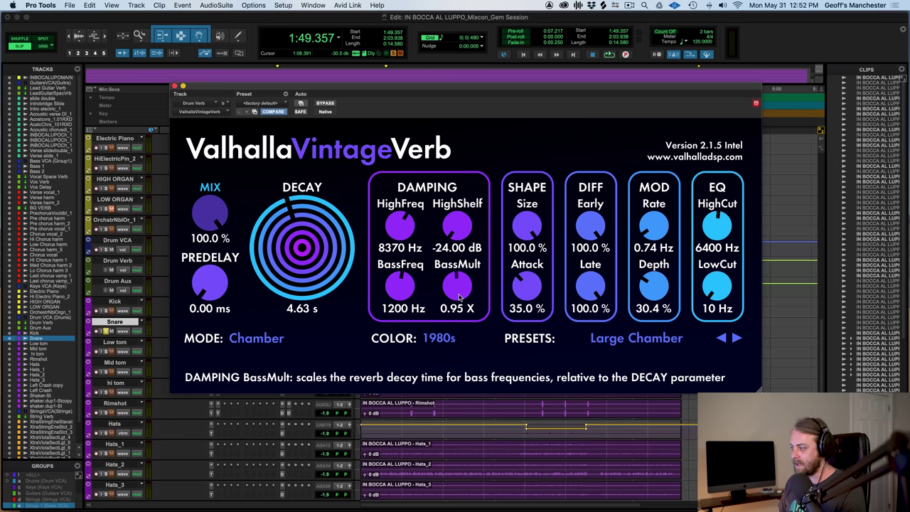
Raise the BassMult knob to 2.06 X.
{"action": "scroll", "coordinate": [460, 296], "scroll_direction": "up", "scroll_amount": 1}
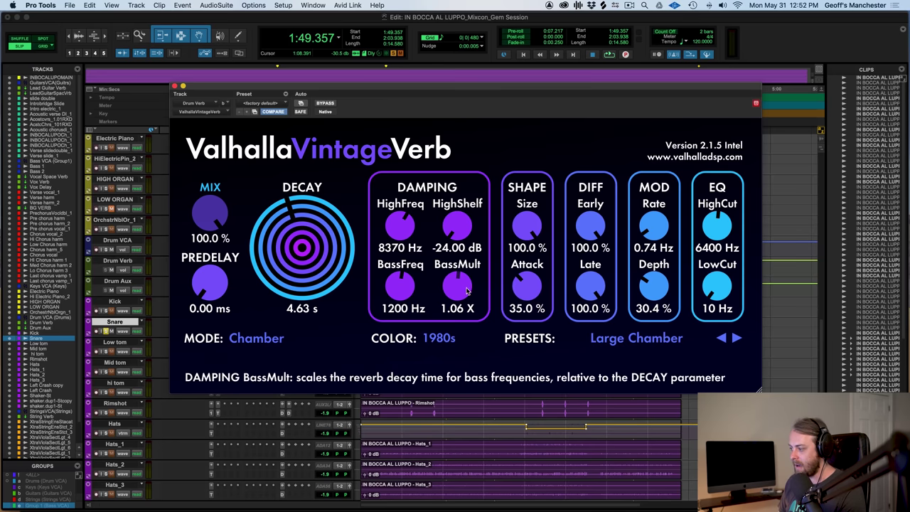
{"action": "left_click_drag", "start_coordinate": [457, 290], "coordinate": [460, 263]}
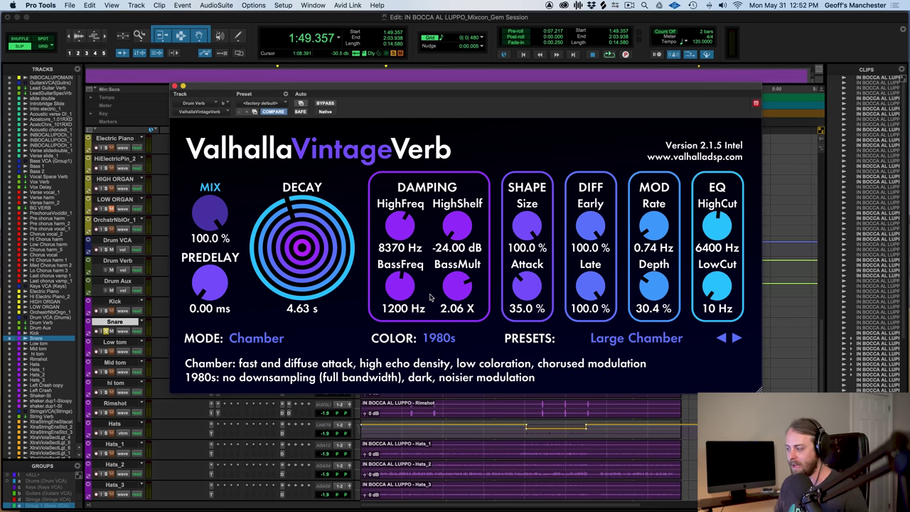
{"action": "mouse_move", "coordinate": [400, 291]}
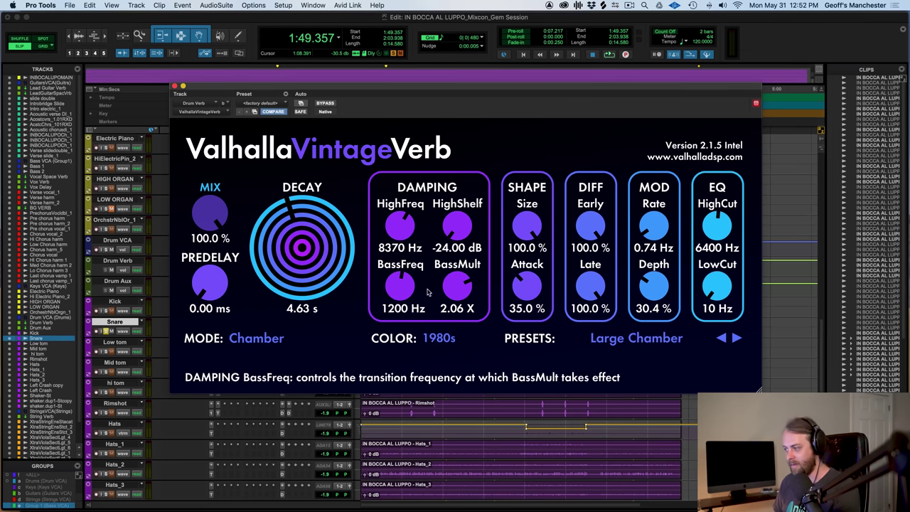
{"action": "mouse_move", "coordinate": [459, 289]}
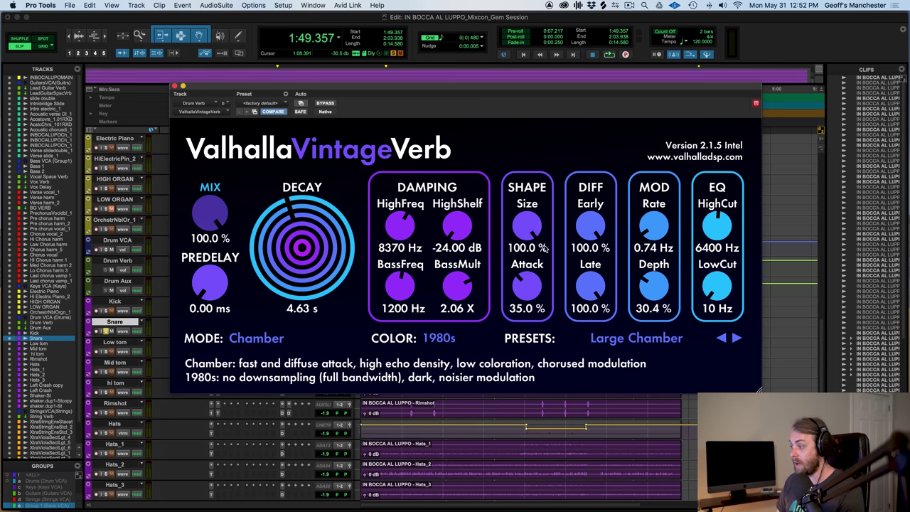
Play the drums to hear the Drum Verb with its longer decay.
{"action": "scroll", "coordinate": [316, 266], "scroll_direction": "up", "scroll_amount": 10}
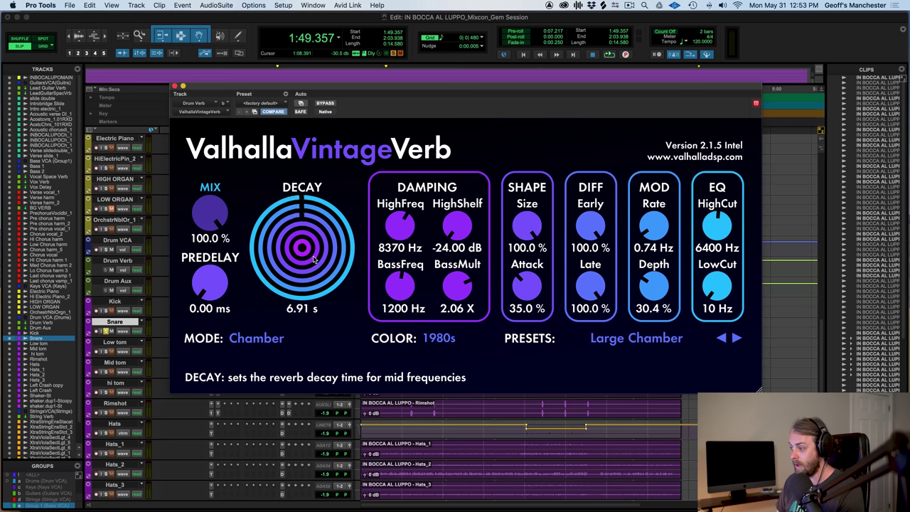
{"action": "scroll", "coordinate": [301, 256], "scroll_direction": "up", "scroll_amount": 3}
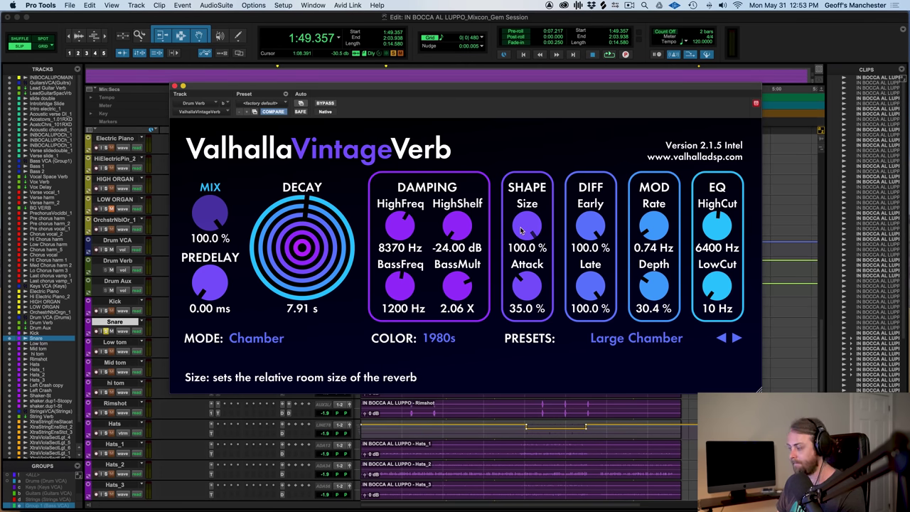
{"action": "key", "text": "space"}
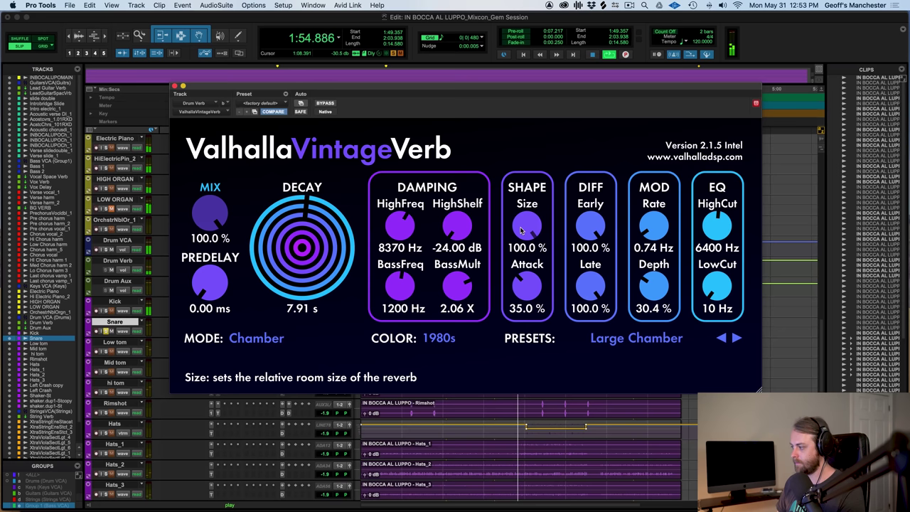
{"action": "key", "text": "space"}
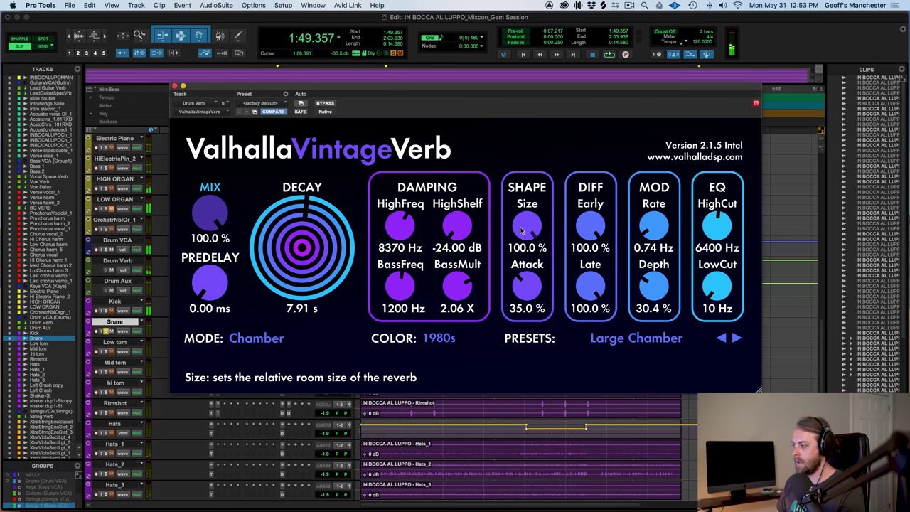
Shrink the reverb room size to 0% and audition the drums twice.
{"action": "left_click_drag", "start_coordinate": [521, 229], "coordinate": [517, 367]}
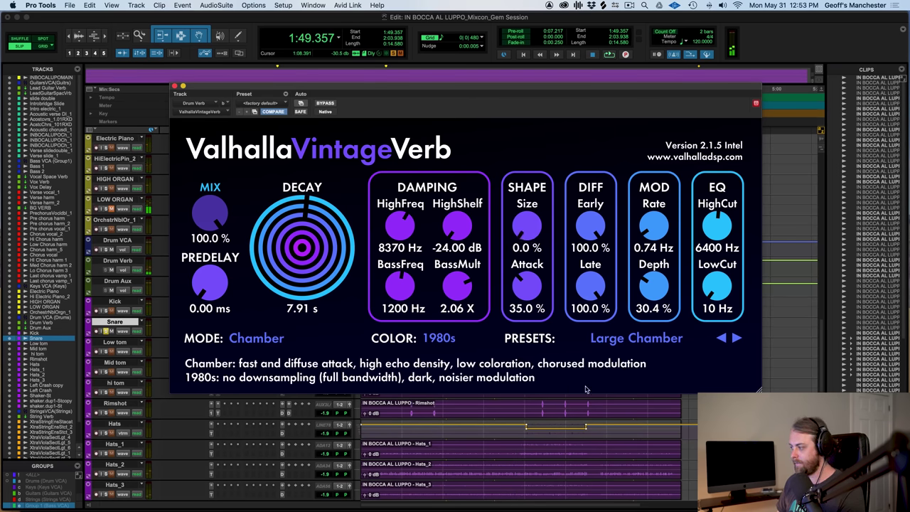
{"action": "key", "text": "space"}
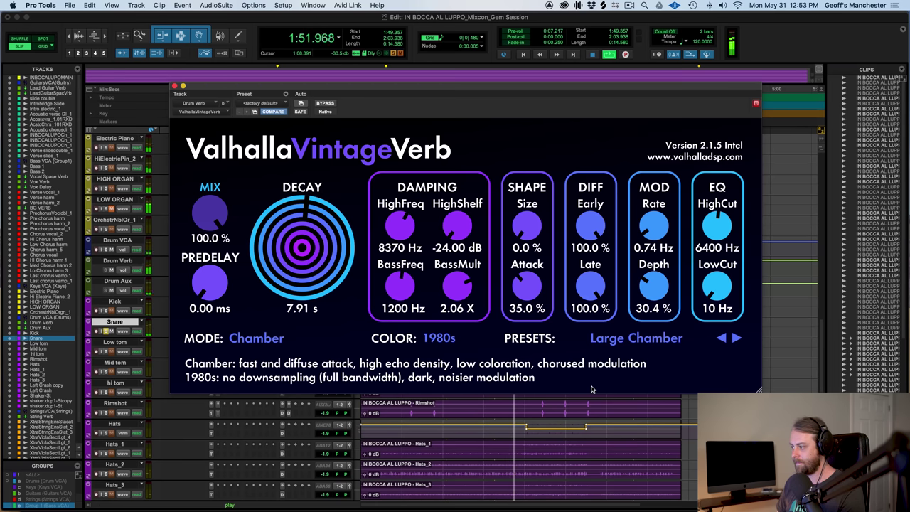
{"action": "key", "text": "space"}
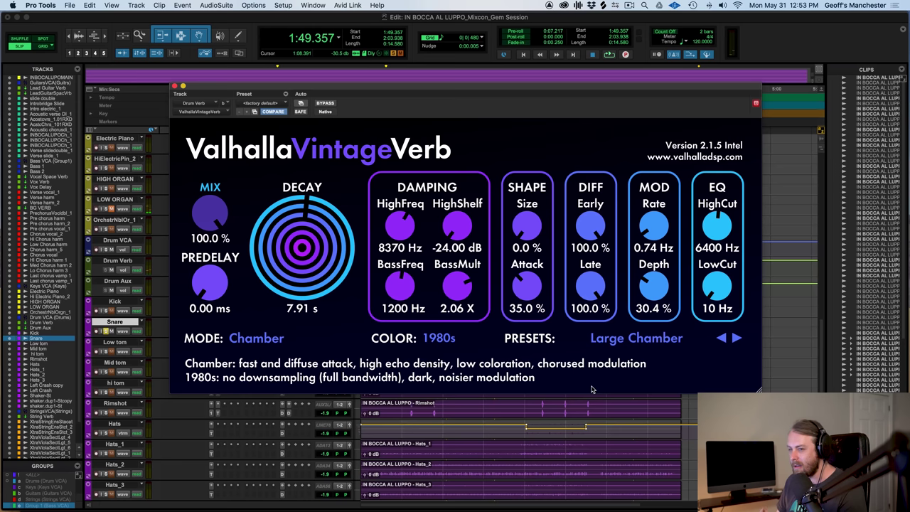
{"action": "key", "text": "space"}
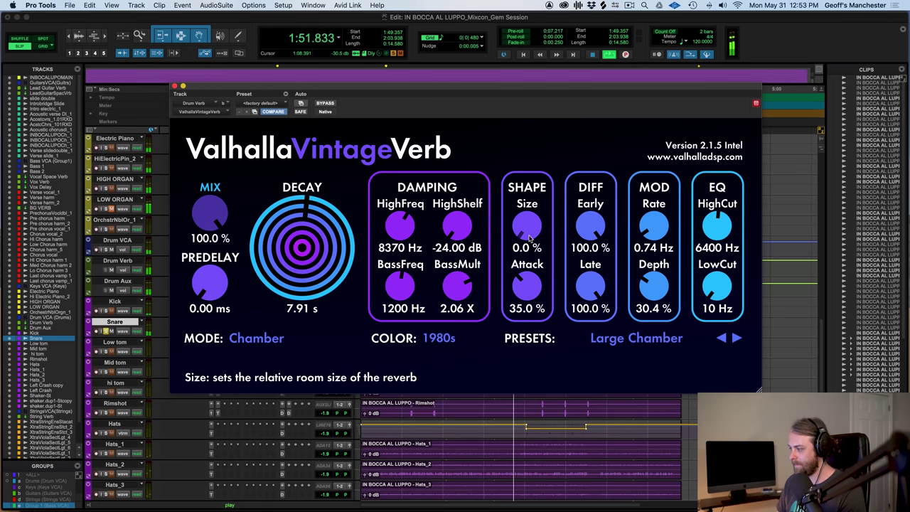
{"action": "key", "text": "space"}
Raise the room size back to 100% and audition the bigger room.
{"action": "left_click_drag", "start_coordinate": [528, 239], "coordinate": [529, 195]}
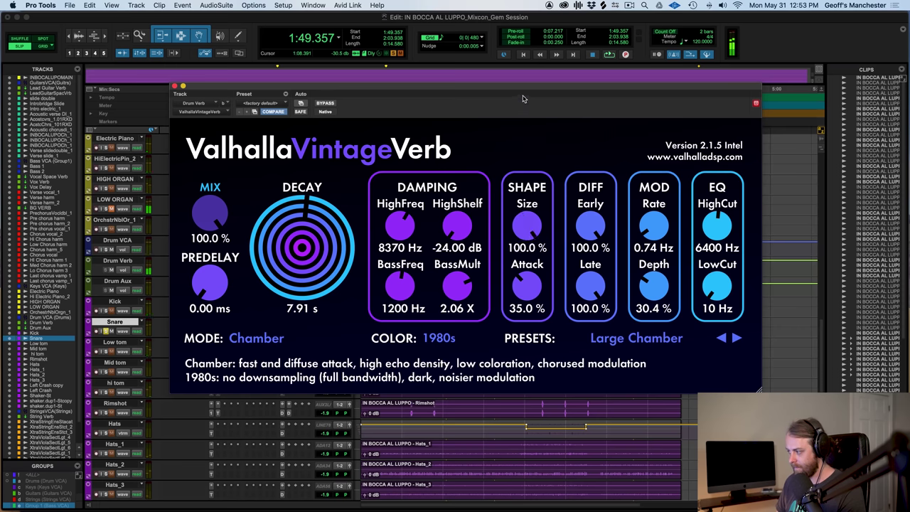
{"action": "key", "text": "space"}
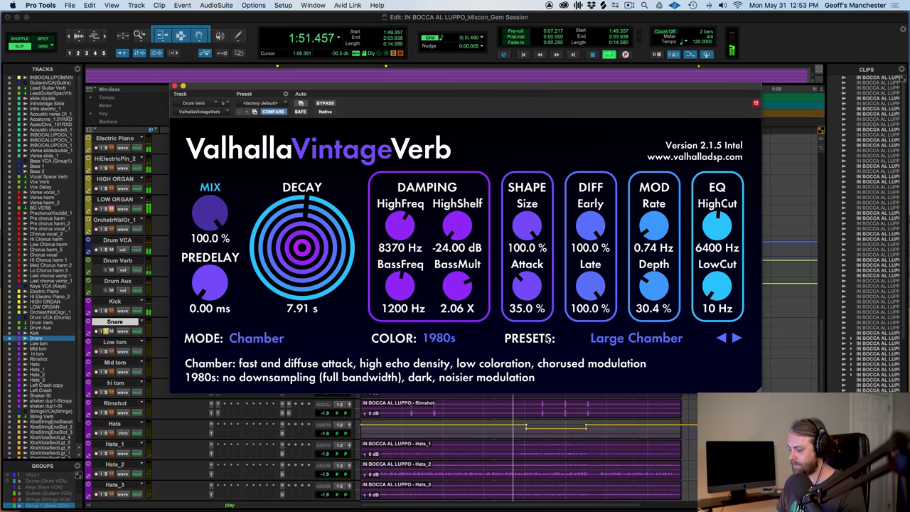
{"action": "key", "text": "space"}
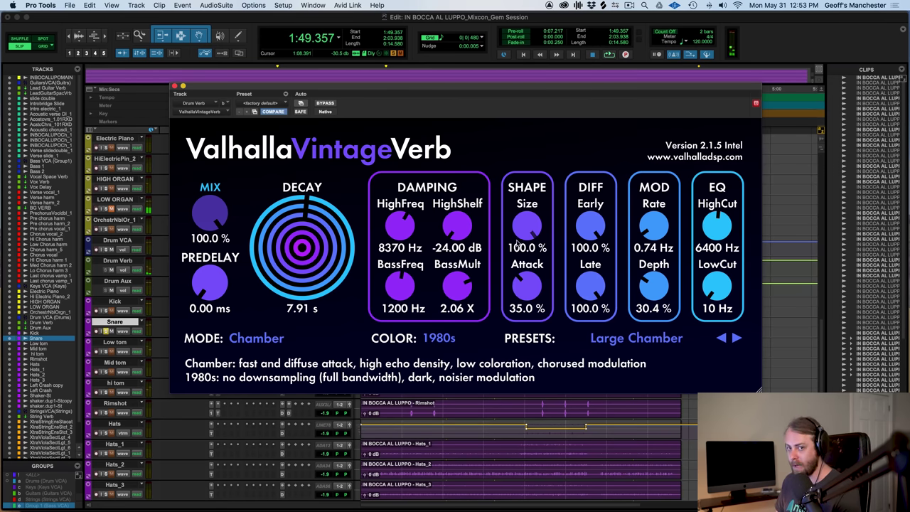
Sweep the reverb attack between 0% and 100%, then audition the drums at 0% attack.
{"action": "left_click_drag", "start_coordinate": [535, 282], "coordinate": [477, 361]}
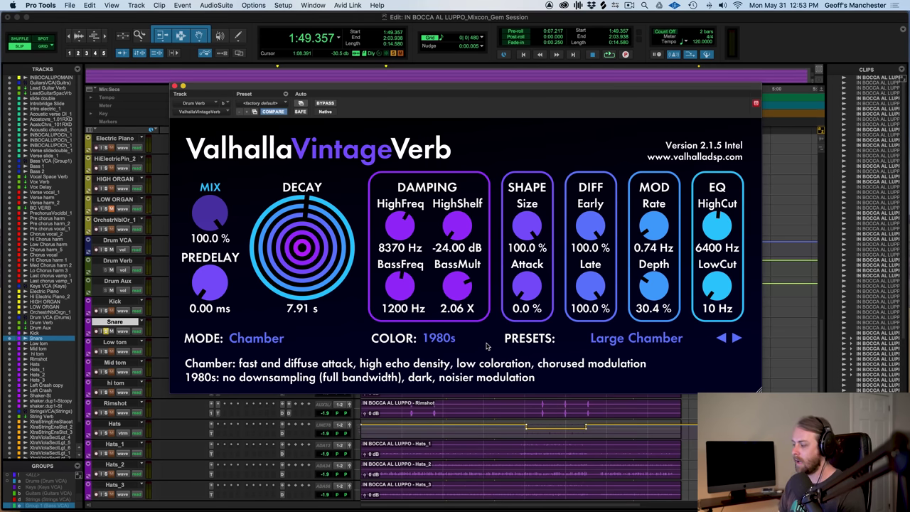
{"action": "left_click_drag", "start_coordinate": [530, 297], "coordinate": [555, 196]}
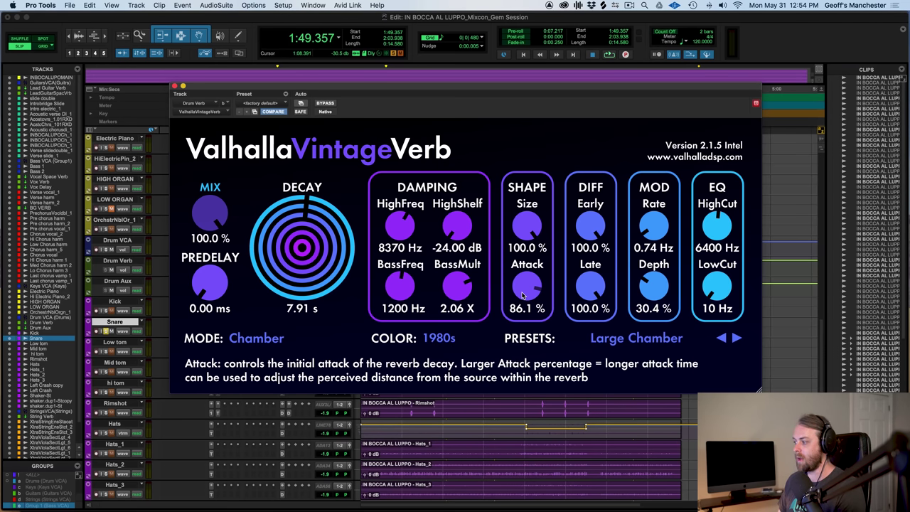
{"action": "left_click_drag", "start_coordinate": [523, 294], "coordinate": [525, 278]}
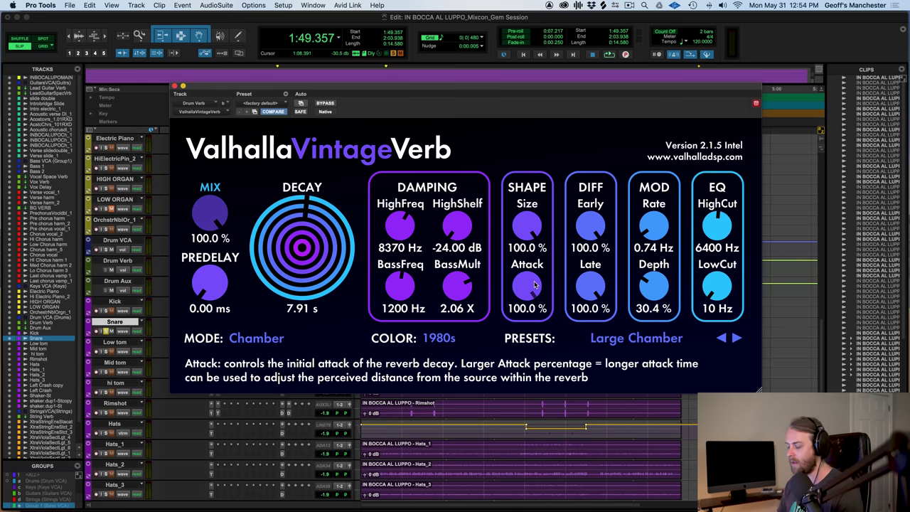
{"action": "left_click_drag", "start_coordinate": [535, 286], "coordinate": [532, 320]}
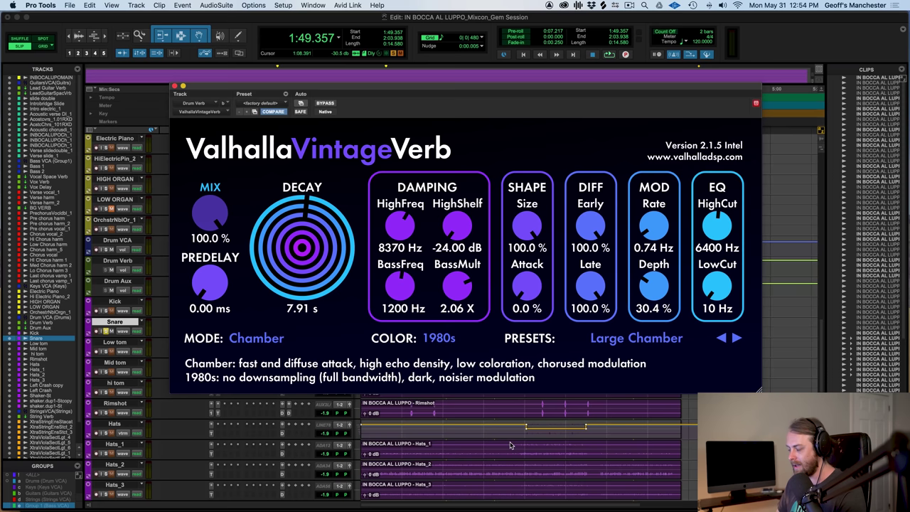
{"action": "key", "text": "space"}
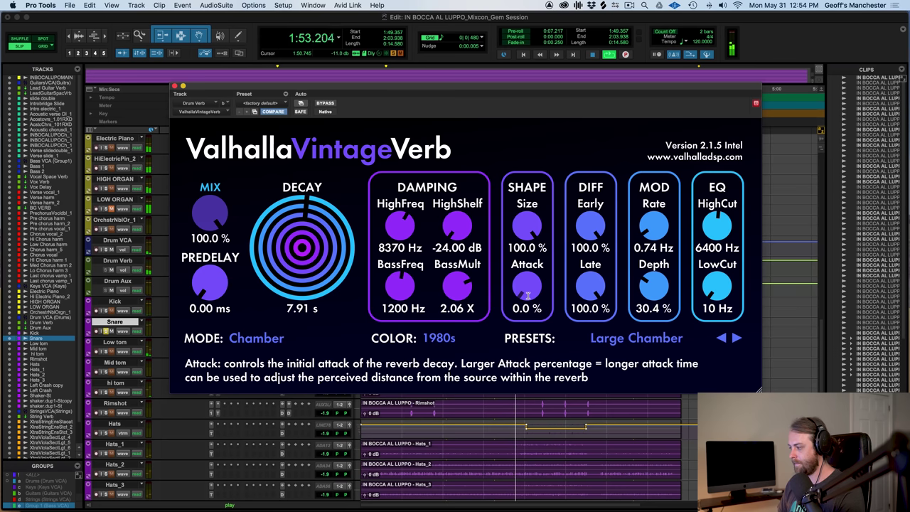
{"action": "key", "text": "space"}
Audition at 100% attack, then settle the attack at about 53%.
{"action": "left_click_drag", "start_coordinate": [529, 297], "coordinate": [530, 242]}
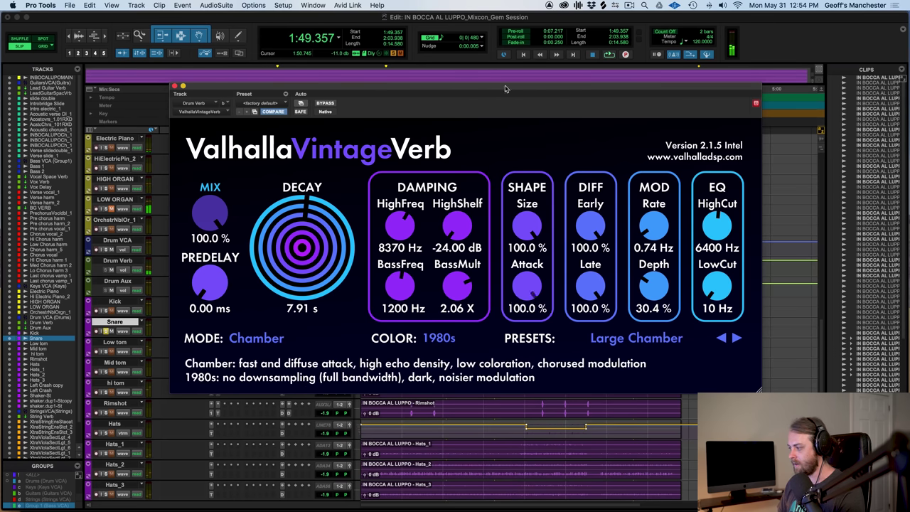
{"action": "key", "text": "space"}
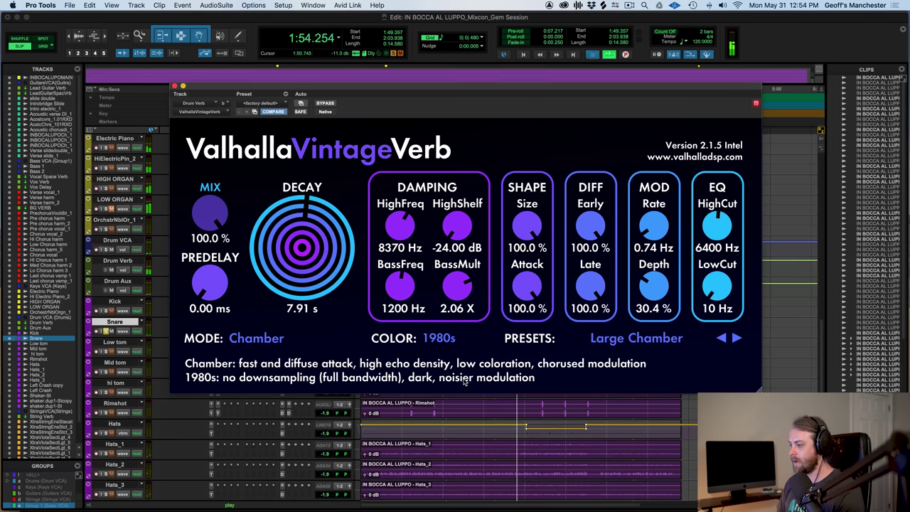
{"action": "key", "text": "space"}
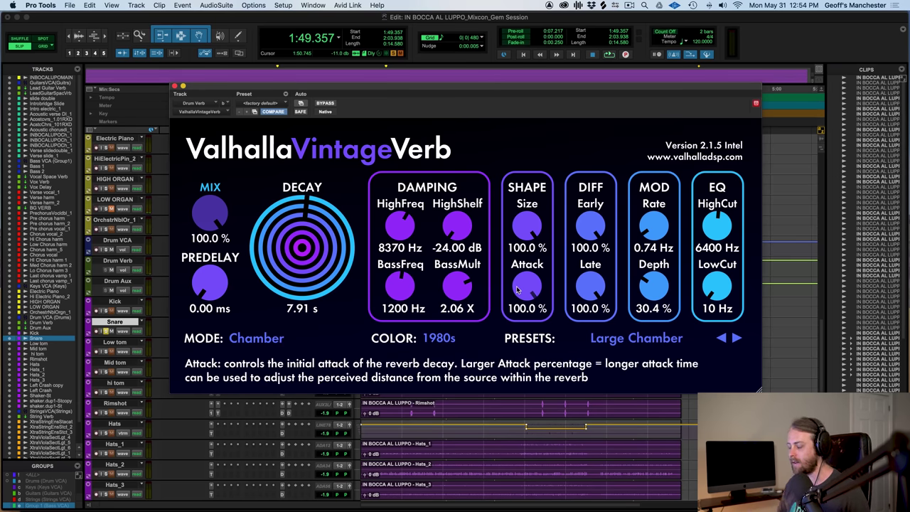
{"action": "left_click_drag", "start_coordinate": [519, 288], "coordinate": [522, 398]}
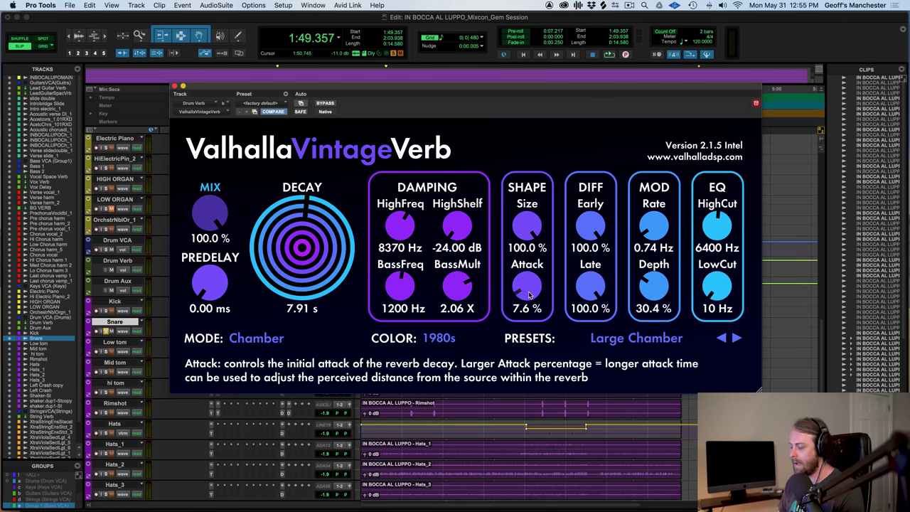
{"action": "left_click_drag", "start_coordinate": [528, 293], "coordinate": [523, 242]}
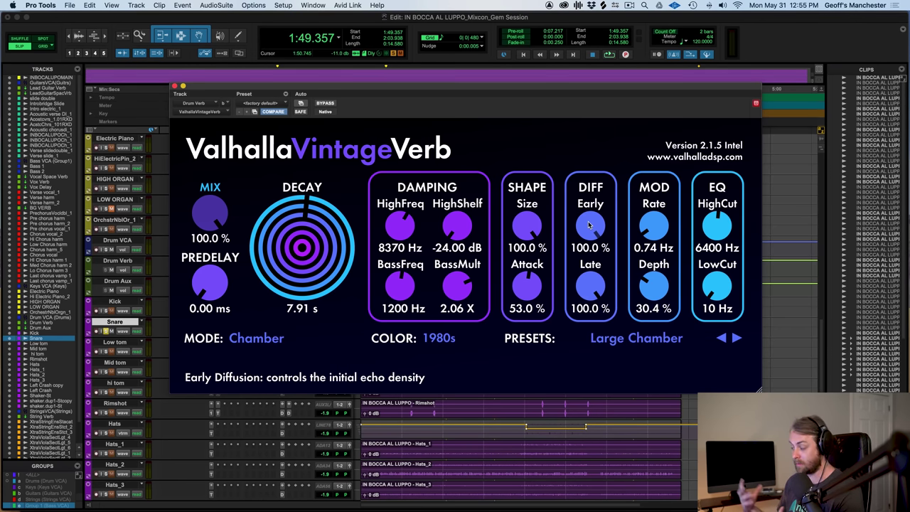
Turn early diffusion down to 0% and audition the drums.
{"action": "left_click_drag", "start_coordinate": [590, 225], "coordinate": [579, 408]}
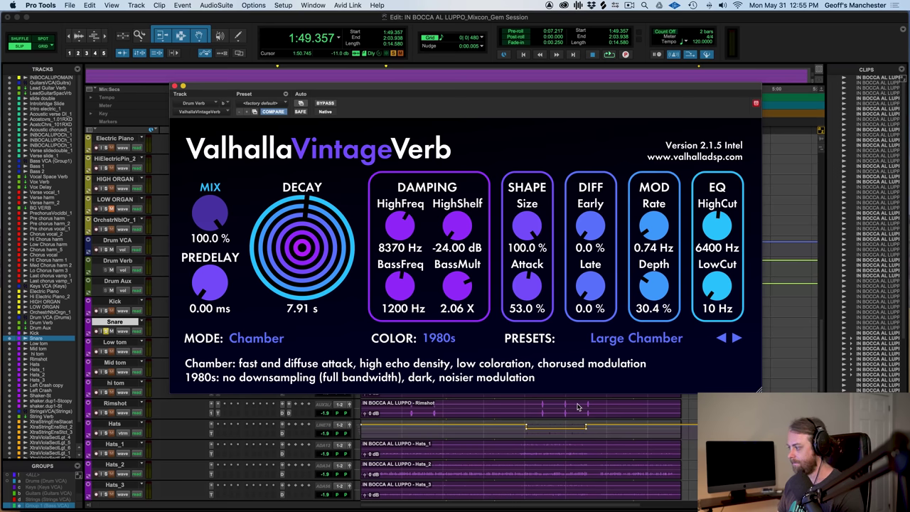
{"action": "key", "text": "space"}
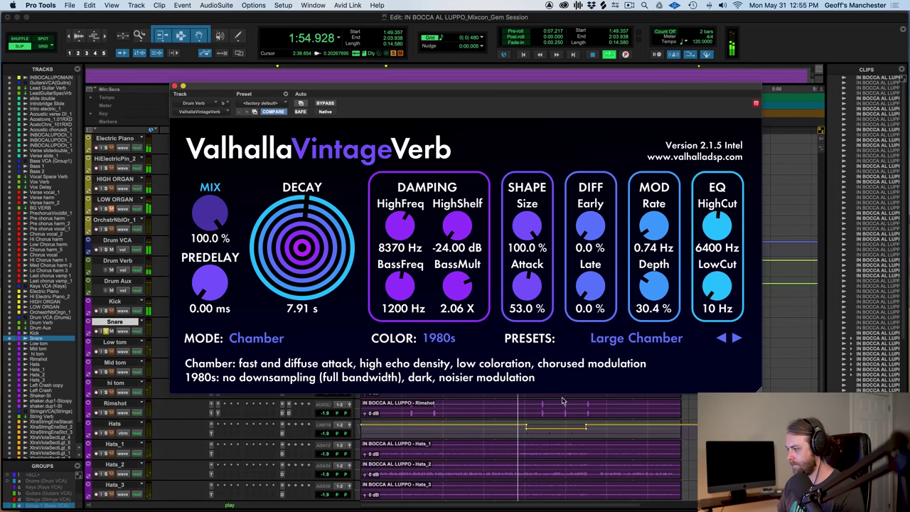
{"action": "key", "text": "space"}
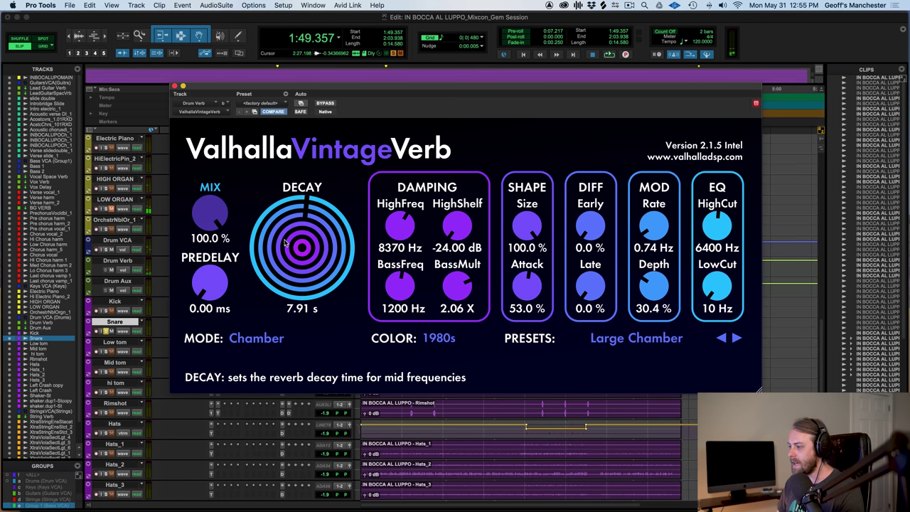
Shorten the reverb decay to 1.88 s and audition the drums.
{"action": "left_click_drag", "start_coordinate": [285, 243], "coordinate": [284, 261]}
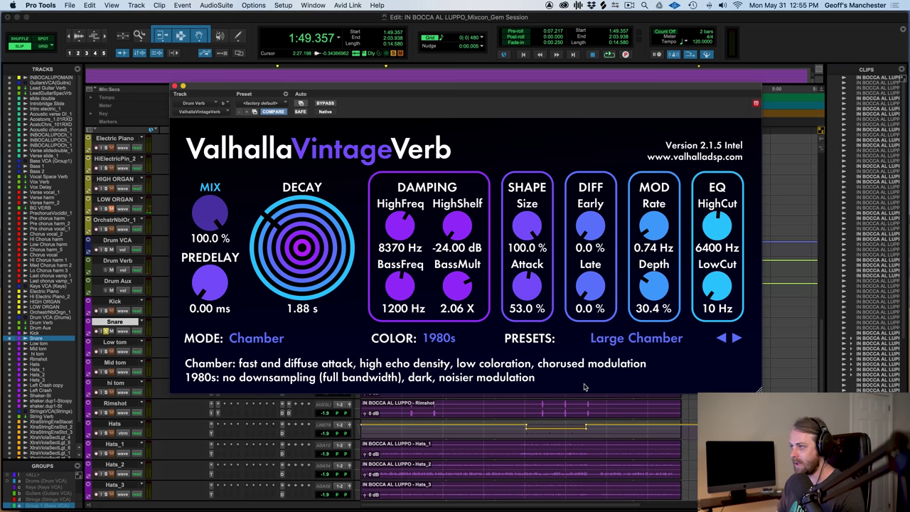
{"action": "key", "text": "space"}
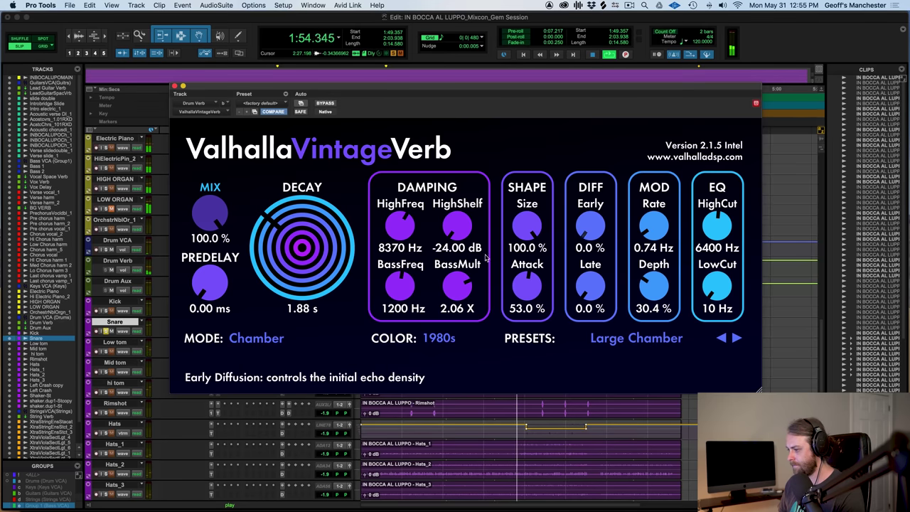
{"action": "key", "text": "space"}
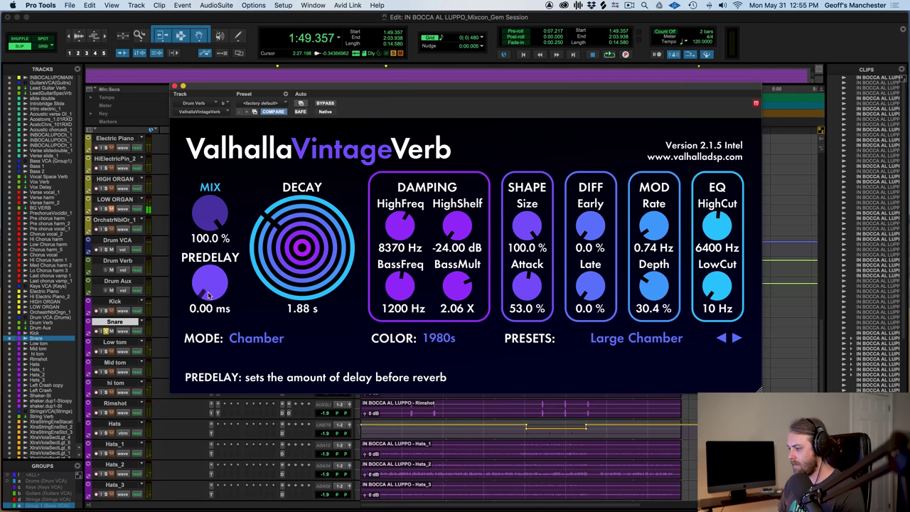
Add 24.12 ms predelay, raise the attack, then step to the Live Vox Chamber preset.
{"action": "left_click_drag", "start_coordinate": [205, 286], "coordinate": [206, 283]}
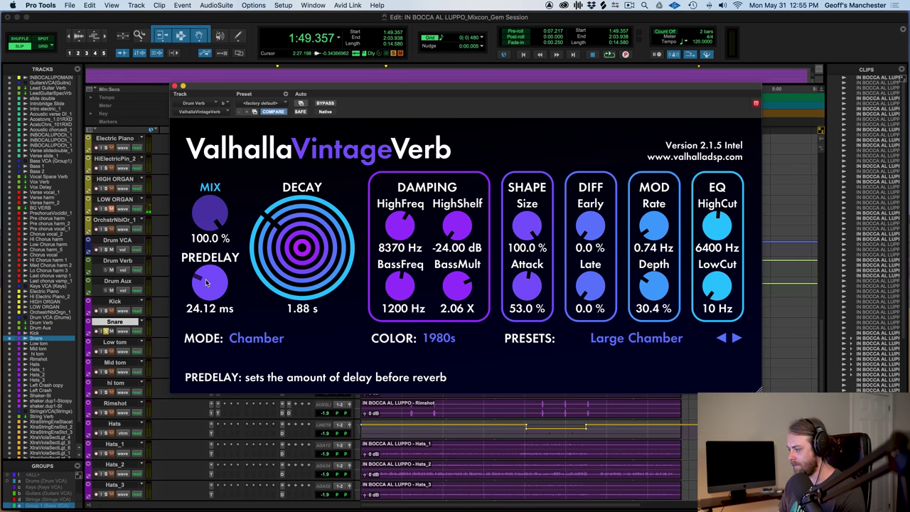
{"action": "key", "text": "space"}
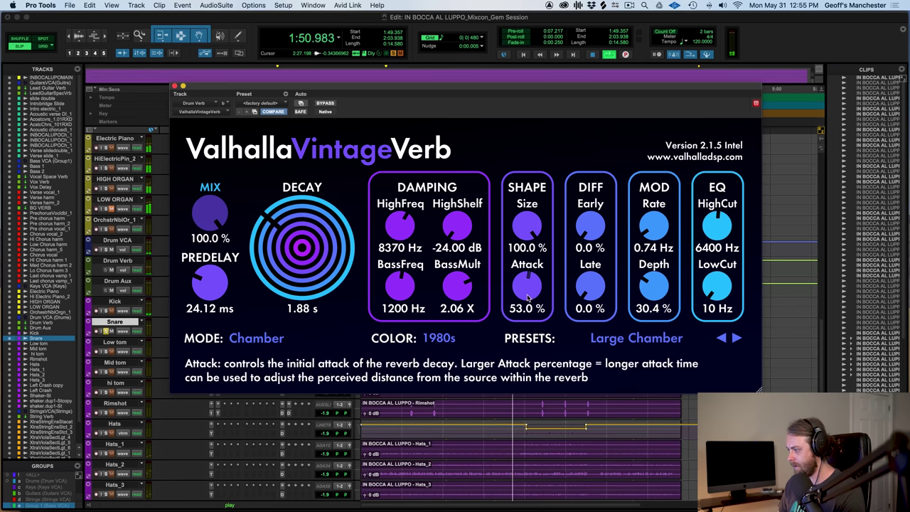
{"action": "left_click_drag", "start_coordinate": [525, 297], "coordinate": [518, 245]}
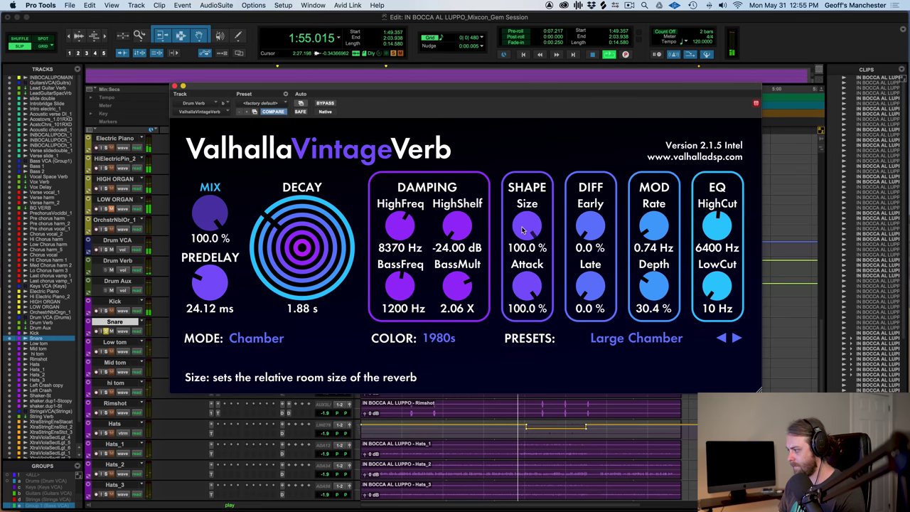
{"action": "left_click", "coordinate": [737, 341]}
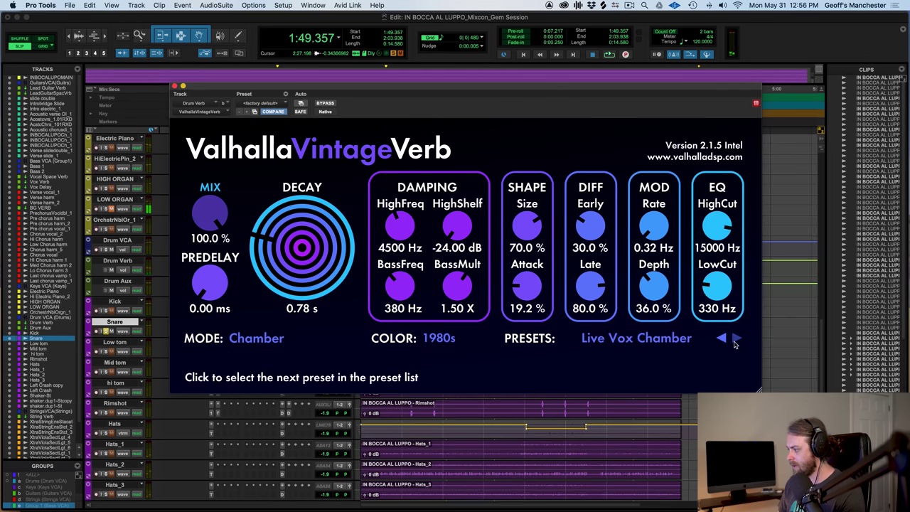
Load the Rich Chamber preset and turn early diffusion to 0% while auditioning.
{"action": "left_click", "coordinate": [736, 341]}
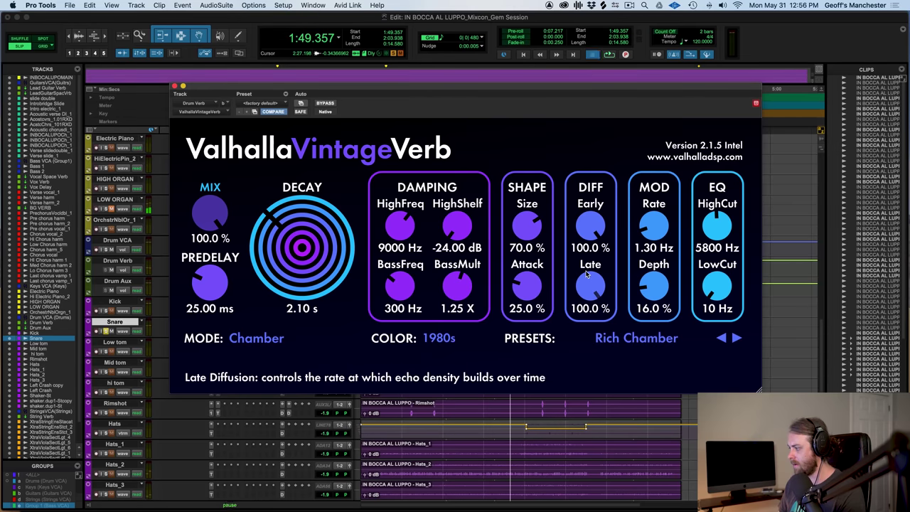
{"action": "key", "text": "space"}
{"action": "left_click_drag", "start_coordinate": [591, 226], "coordinate": [598, 339]}
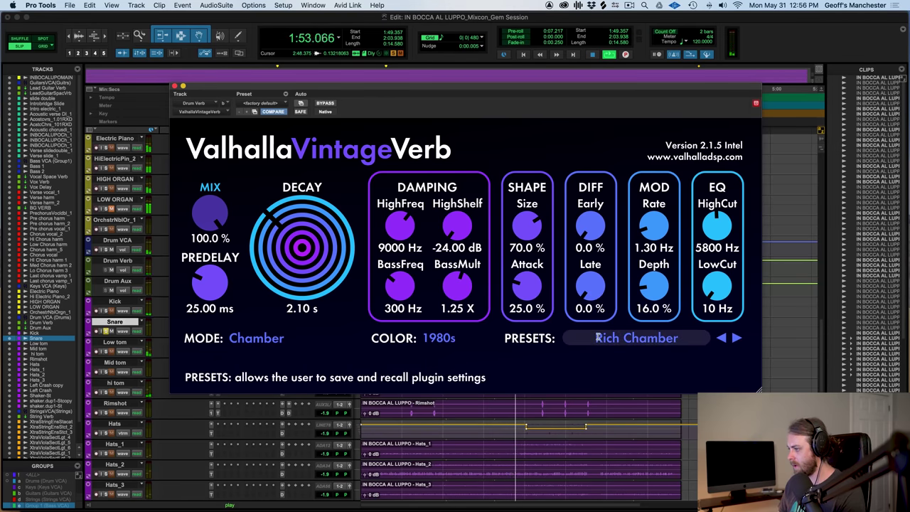
{"action": "key", "text": "space"}
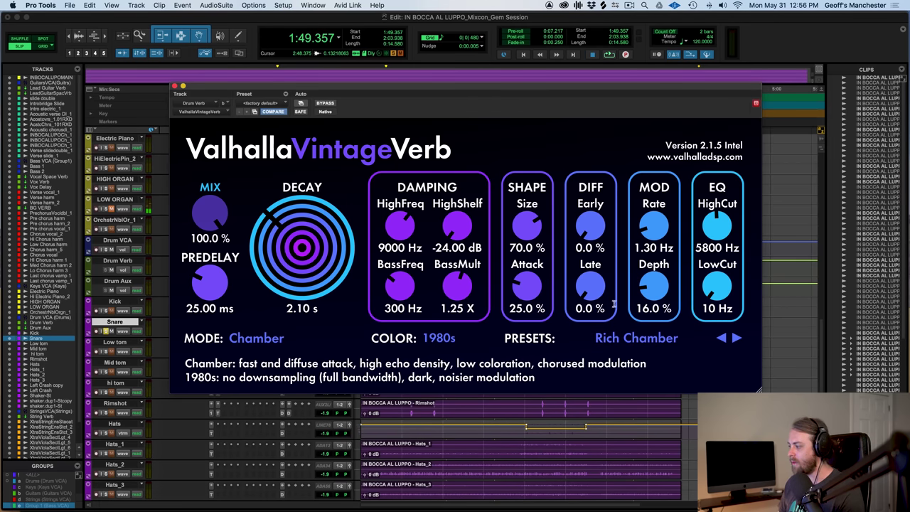
Browse the preset list without changing anything, then bring up the plugin's settings menu.
{"action": "left_click", "coordinate": [637, 341]}
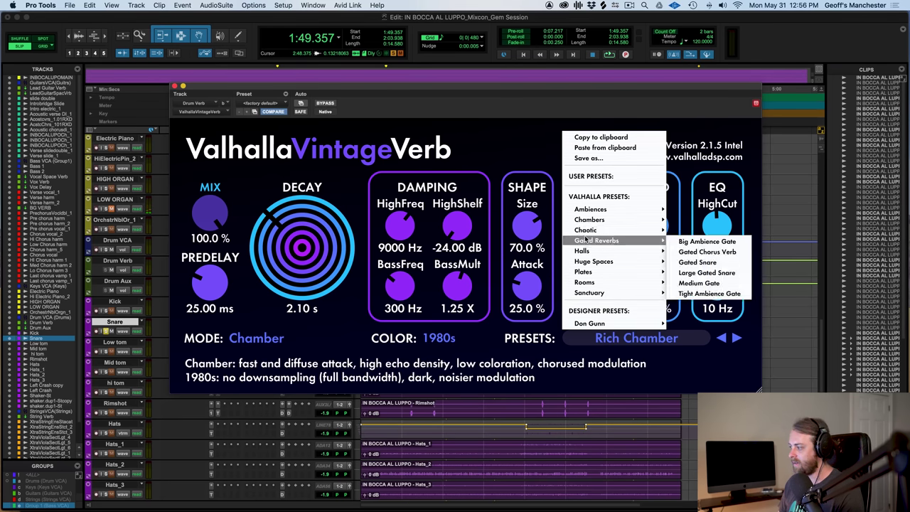
{"action": "mouse_move", "coordinate": [585, 232]}
{"action": "mouse_move", "coordinate": [588, 252]}
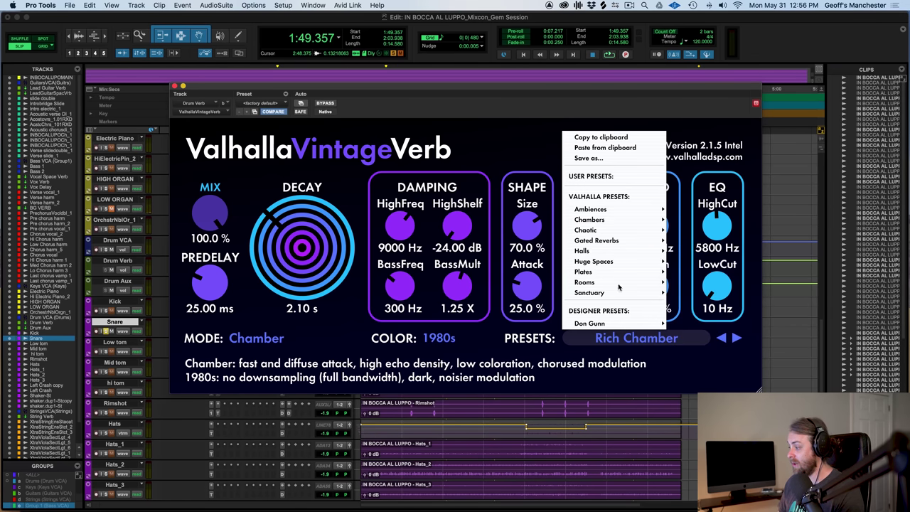
{"action": "left_click", "coordinate": [613, 358]}
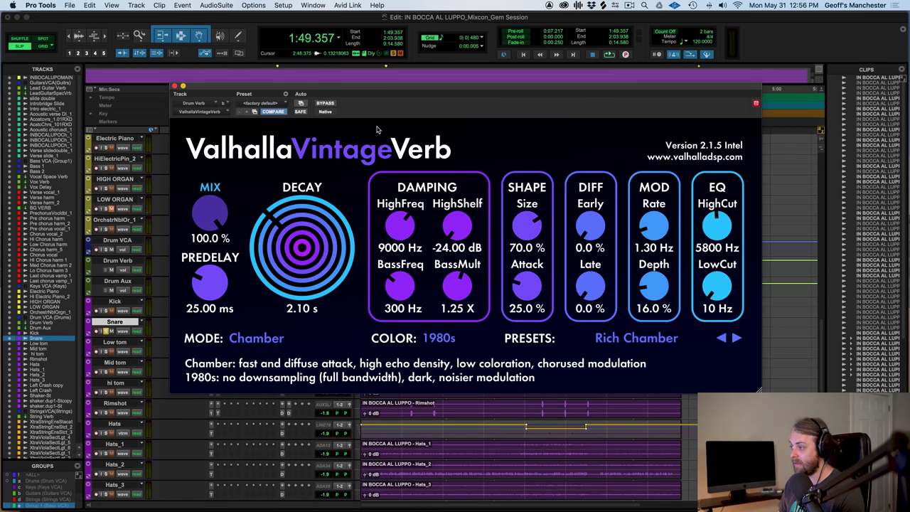
{"action": "left_click", "coordinate": [263, 103]}
Load the factory default settings and audition with early and late diffusion at 0%.
{"action": "left_click", "coordinate": [266, 106]}
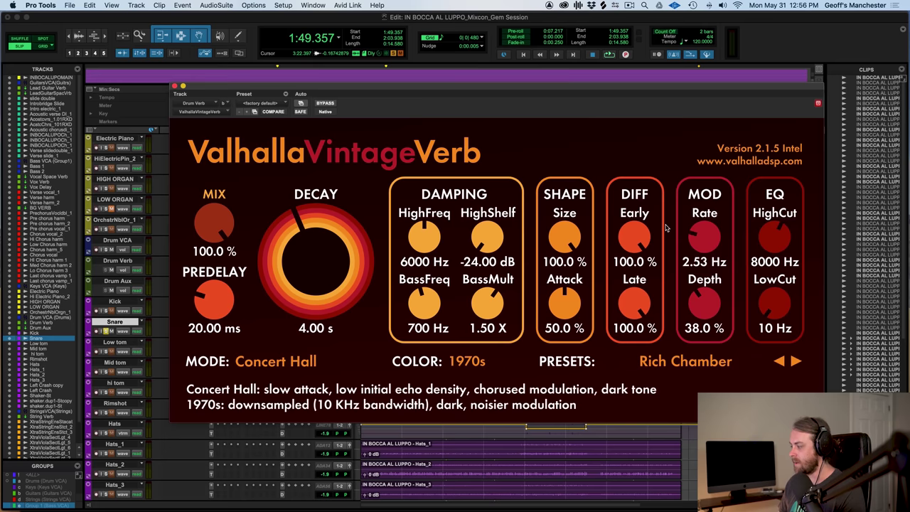
{"action": "left_click_drag", "start_coordinate": [622, 231], "coordinate": [621, 370]}
{"action": "key", "text": "space"}
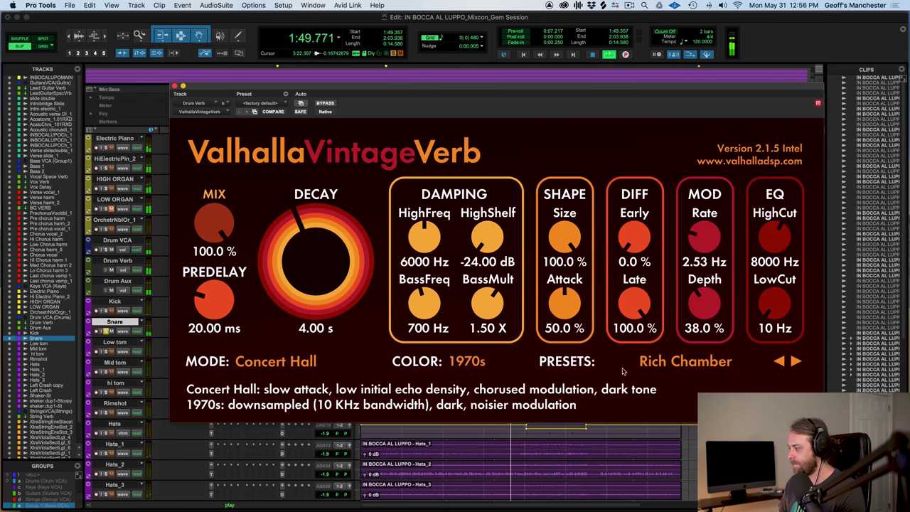
{"action": "left_click_drag", "start_coordinate": [634, 303], "coordinate": [630, 427]}
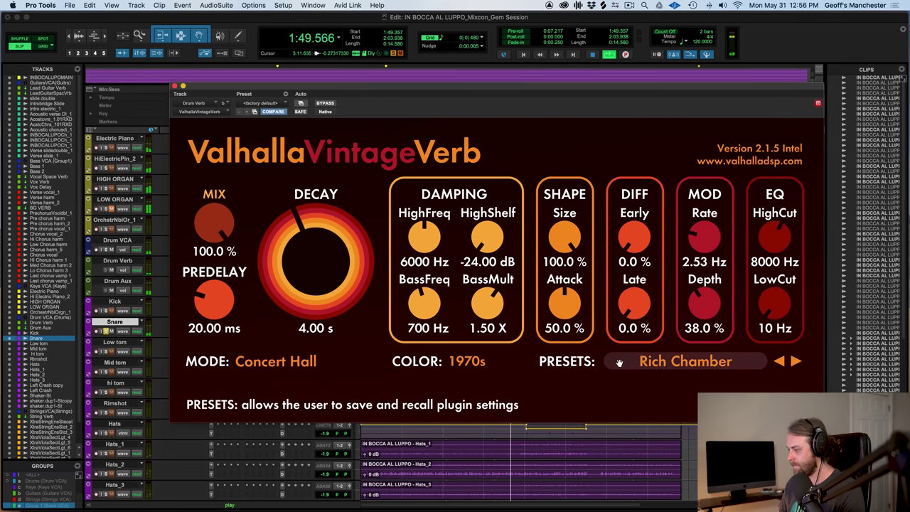
{"action": "key", "text": "space"}
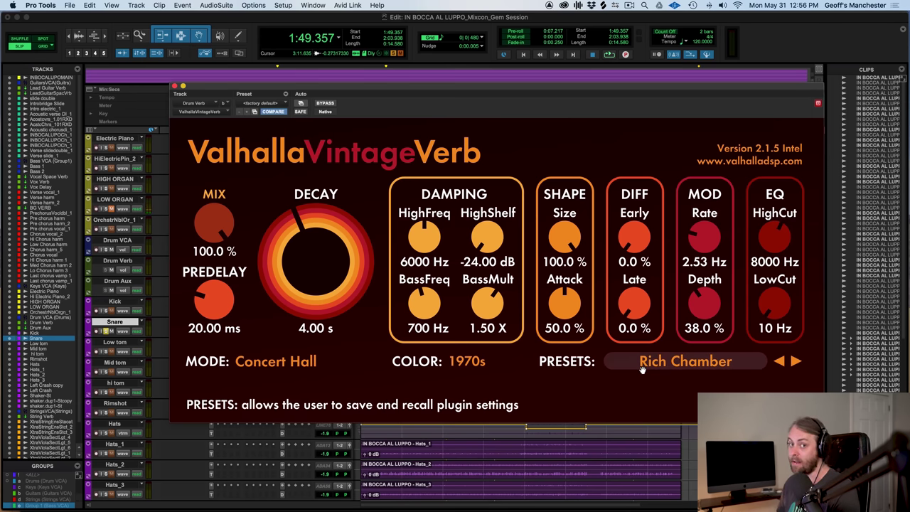
{"action": "key", "text": "space"}
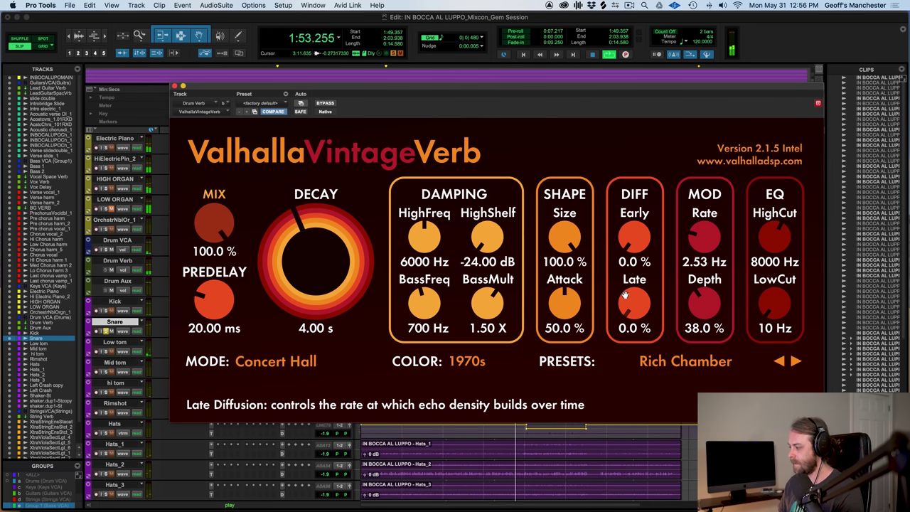
{"action": "key", "text": "space"}
Raise early and late diffusion to 100% and audition the drums.
{"action": "left_click_drag", "start_coordinate": [635, 238], "coordinate": [629, 57]}
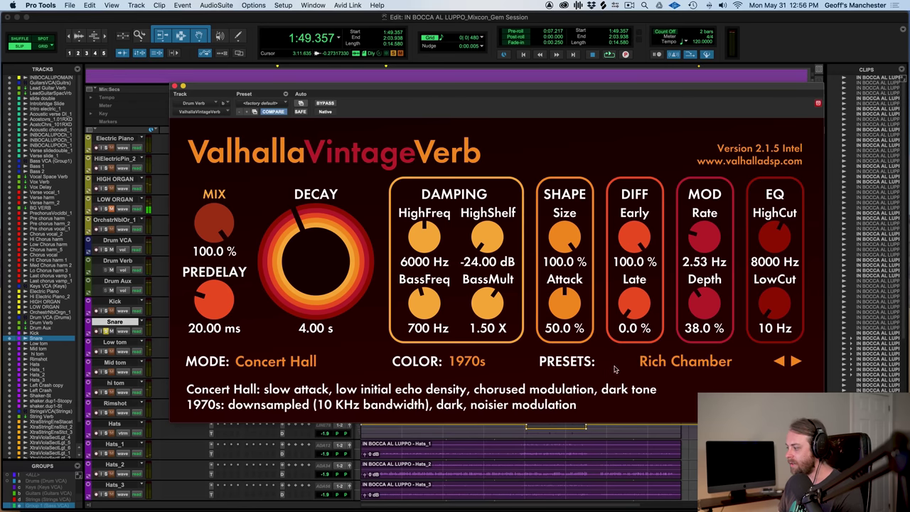
{"action": "left_click_drag", "start_coordinate": [635, 307], "coordinate": [601, 127]}
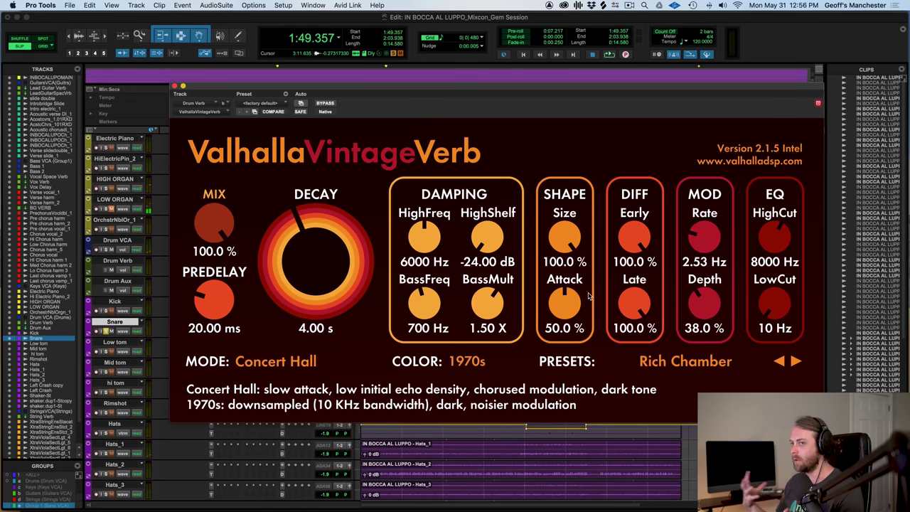
{"action": "key", "text": "space"}
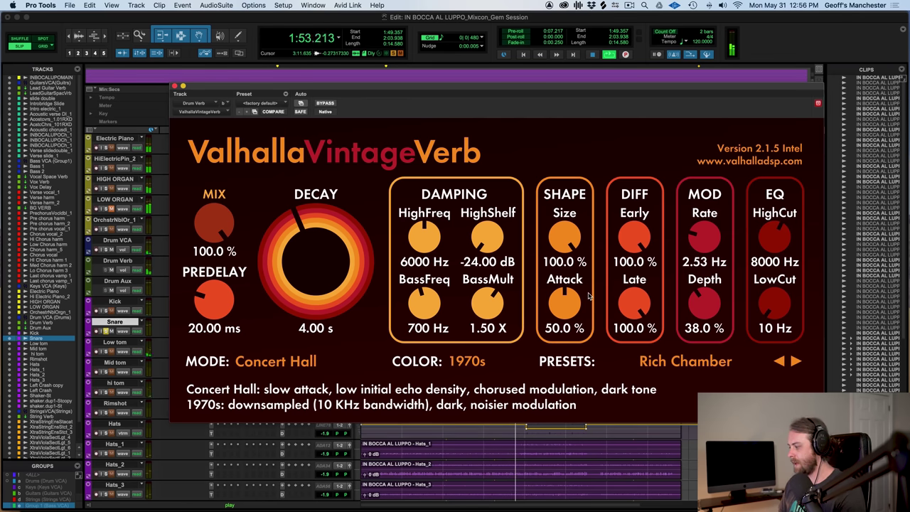
{"action": "key", "text": "space"}
Compare late-only against early-only diffusion, leaving early at 100% and late at 0%.
{"action": "left_click_drag", "start_coordinate": [617, 229], "coordinate": [611, 342]}
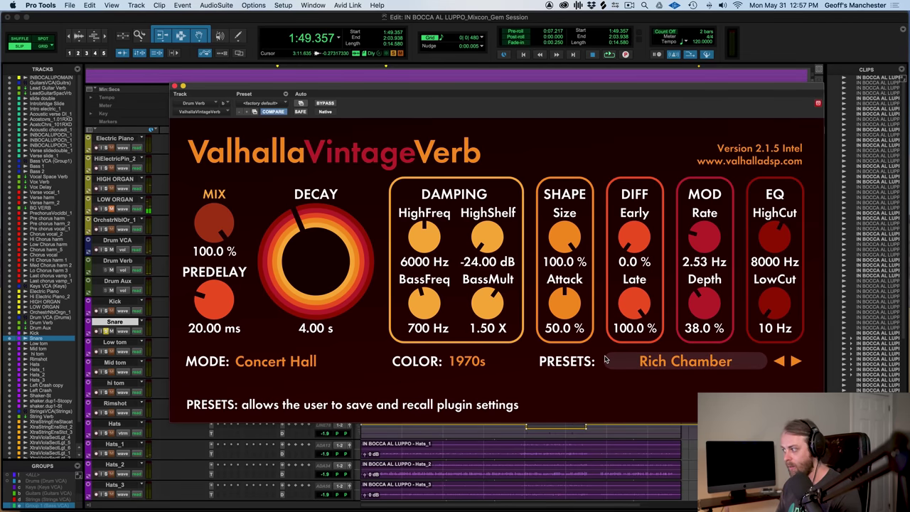
{"action": "key", "text": "space"}
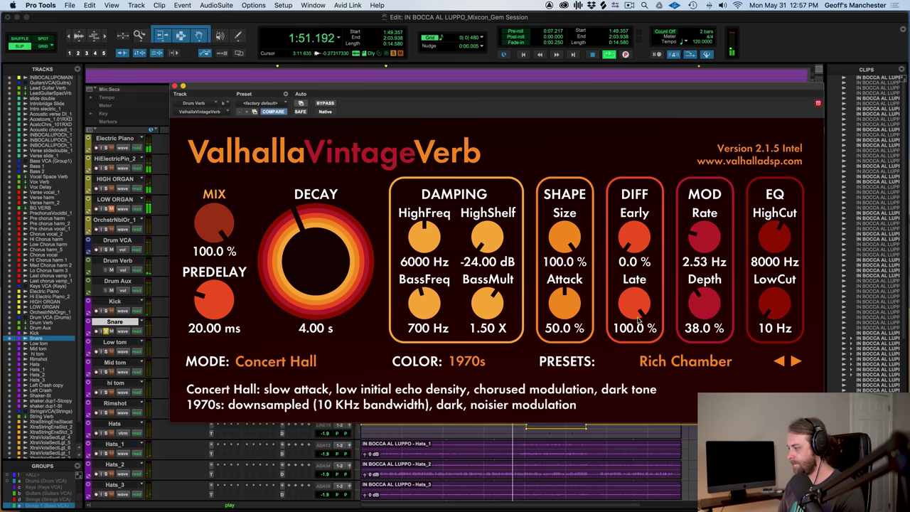
{"action": "key", "text": "space"}
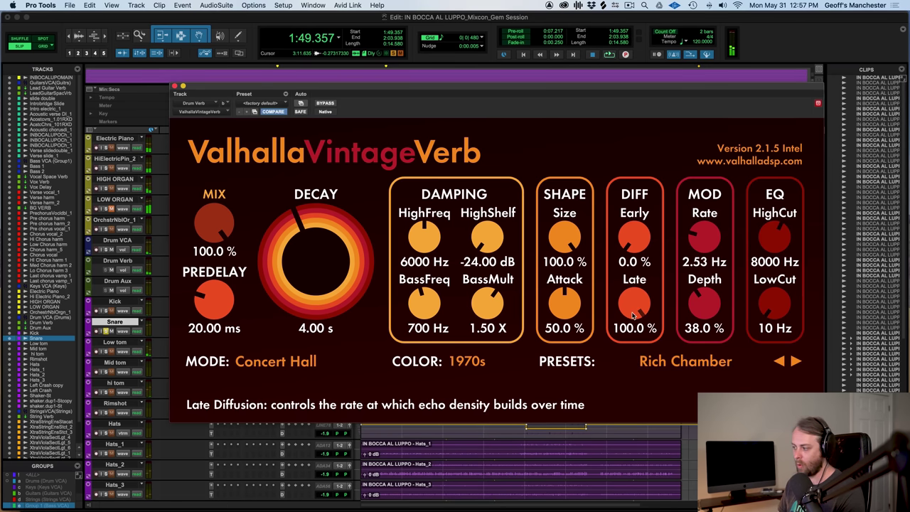
{"action": "left_click_drag", "start_coordinate": [633, 303], "coordinate": [633, 370]}
{"action": "left_click_drag", "start_coordinate": [638, 231], "coordinate": [608, 95]}
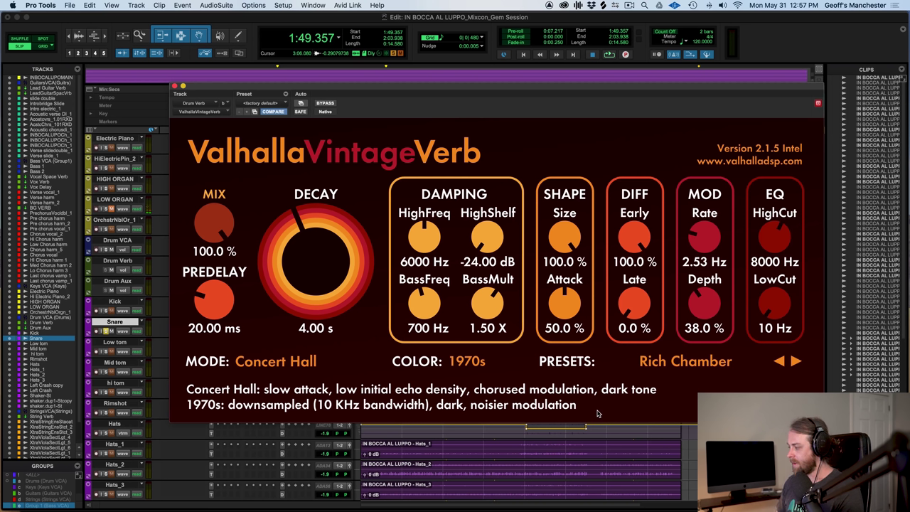
{"action": "key", "text": "space"}
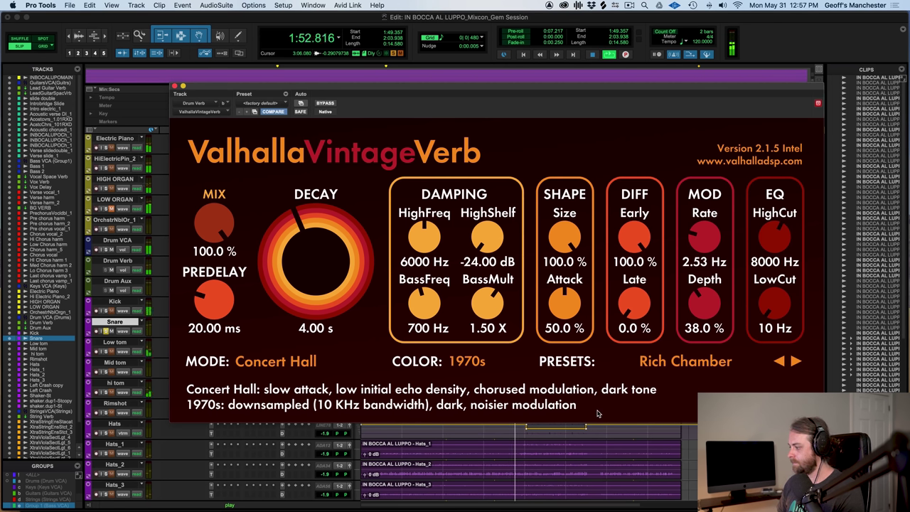
{"action": "key", "text": "space"}
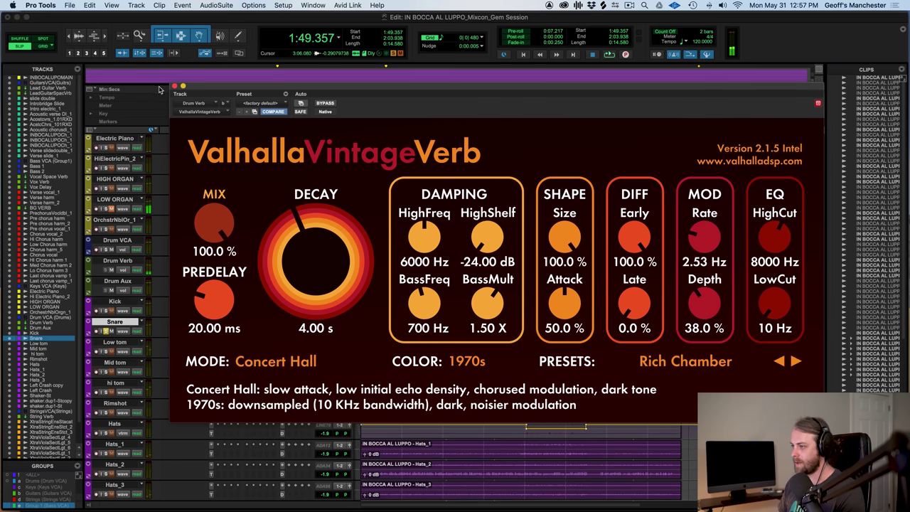
Close the reverb window, select a short LOW ORGAN passage and solo that track.
{"action": "left_click", "coordinate": [175, 87]}
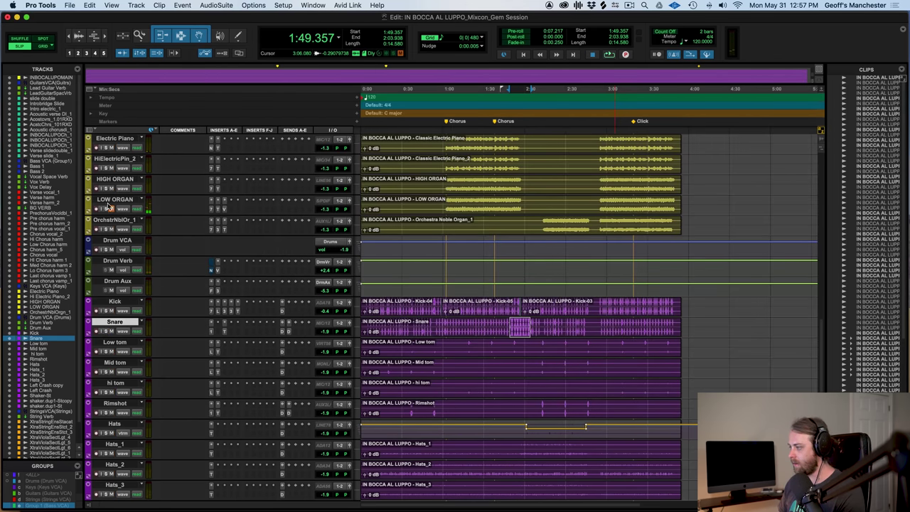
{"action": "left_click_drag", "start_coordinate": [512, 202], "coordinate": [528, 200]}
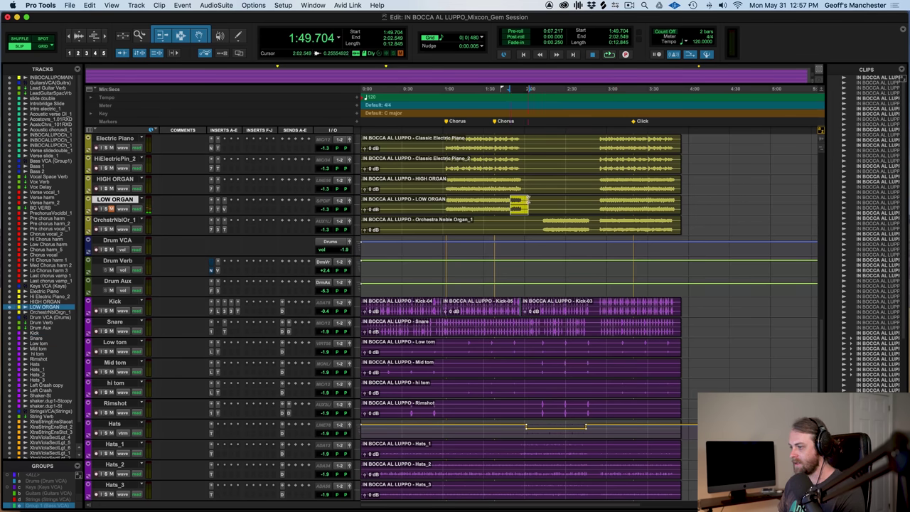
{"action": "left_click", "coordinate": [106, 209]}
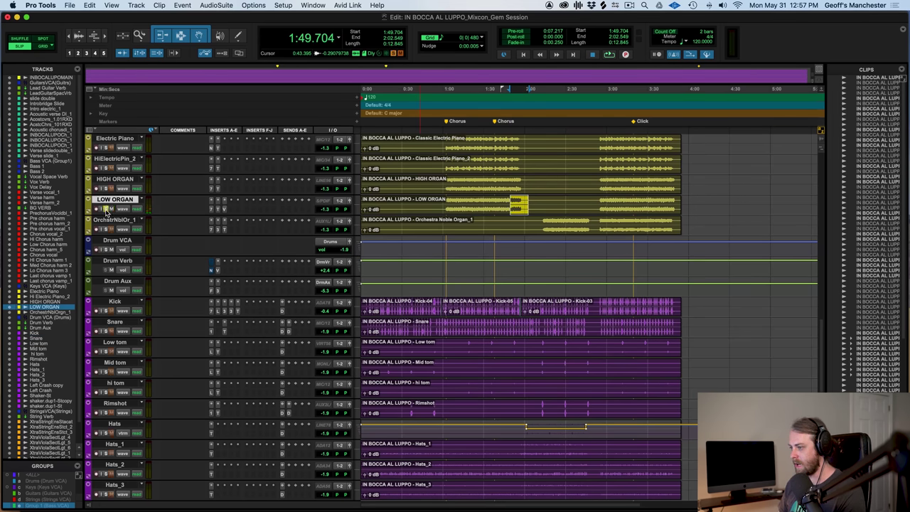
{"action": "left_click", "coordinate": [226, 210]}
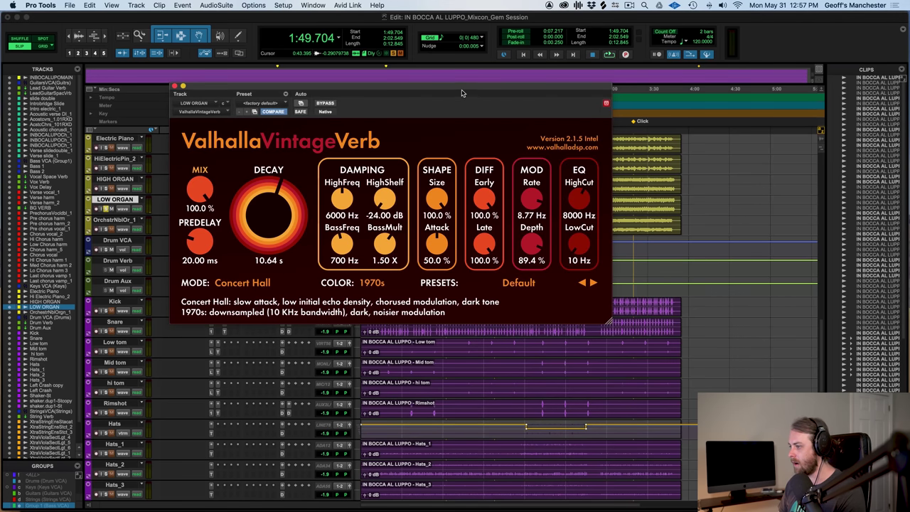
Compare the organ with the reverb bypassed and re-enabled during playback.
{"action": "left_click_drag", "start_coordinate": [461, 93], "coordinate": [558, 226]}
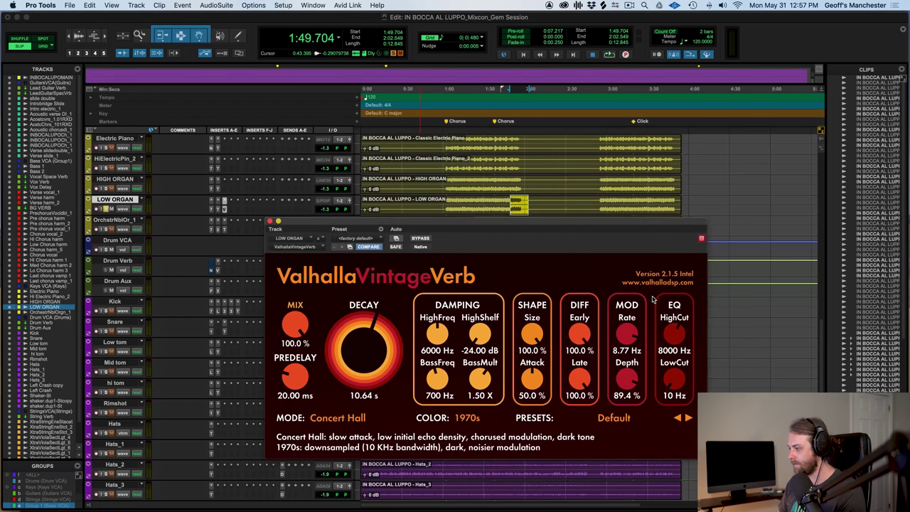
{"action": "left_click", "coordinate": [414, 241]}
{"action": "key", "text": "space"}
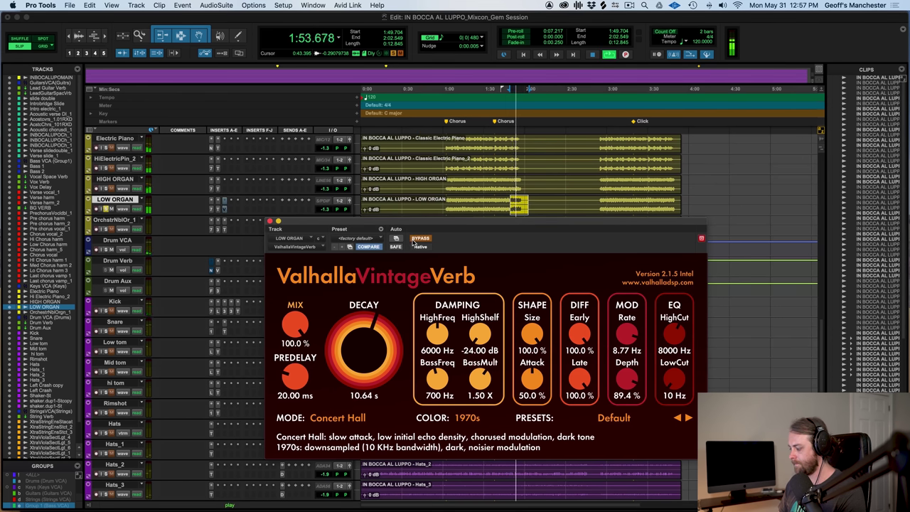
{"action": "key", "text": "space"}
{"action": "left_click", "coordinate": [415, 240]}
{"action": "key", "text": "space"}
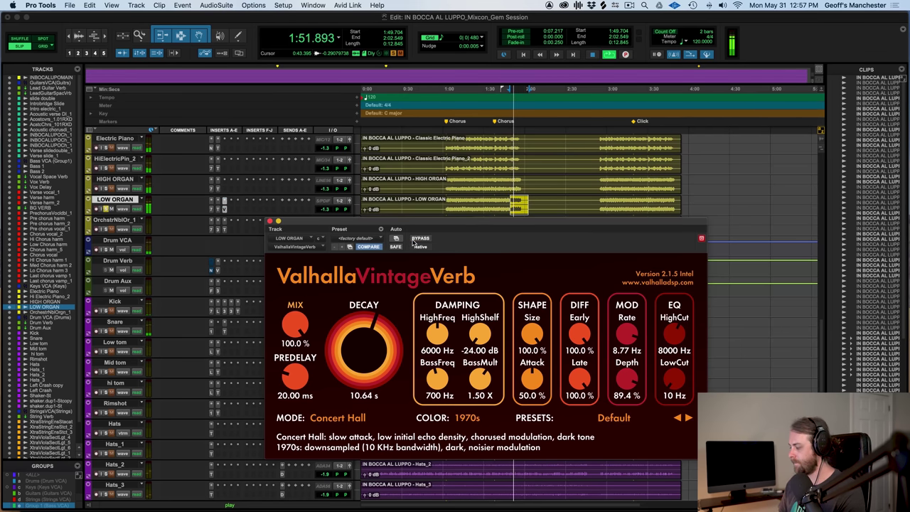
{"action": "key", "text": "space"}
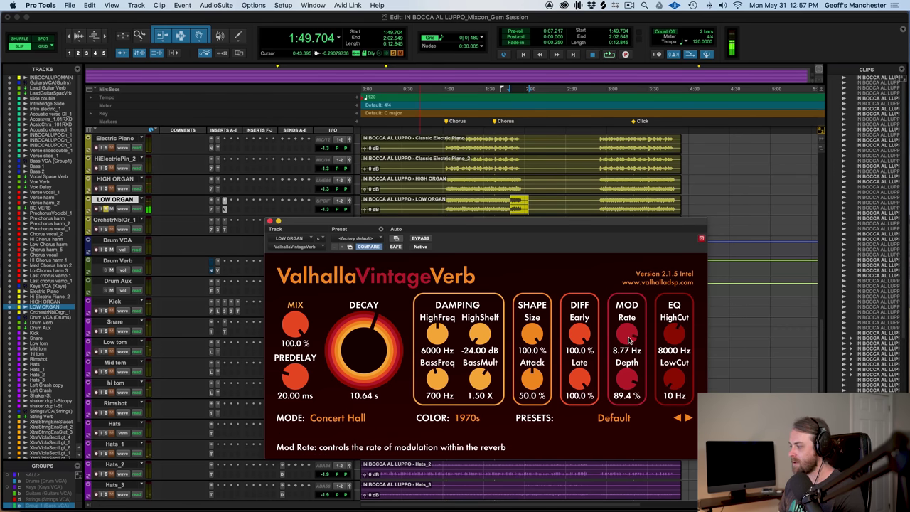
Turn modulation depth from 89.4% down to 0% and audition the organ.
{"action": "left_click_drag", "start_coordinate": [627, 379], "coordinate": [619, 505]}
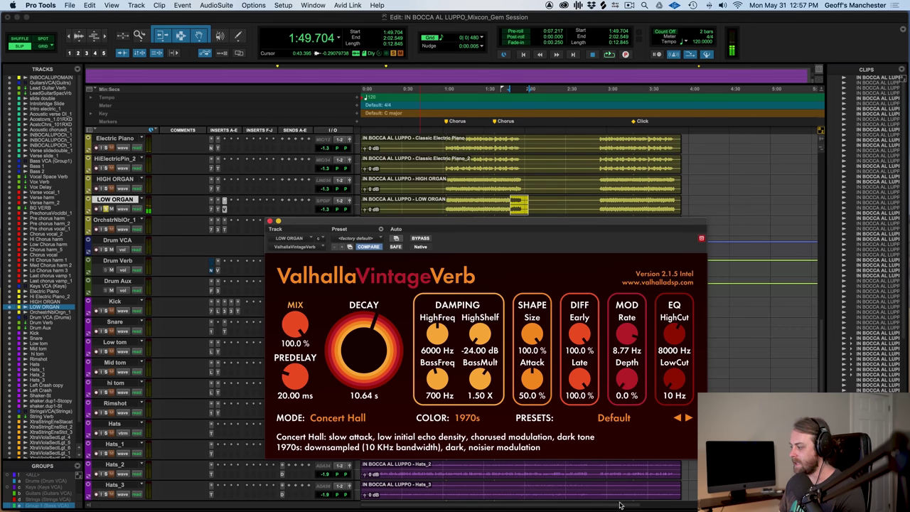
{"action": "key", "text": "space"}
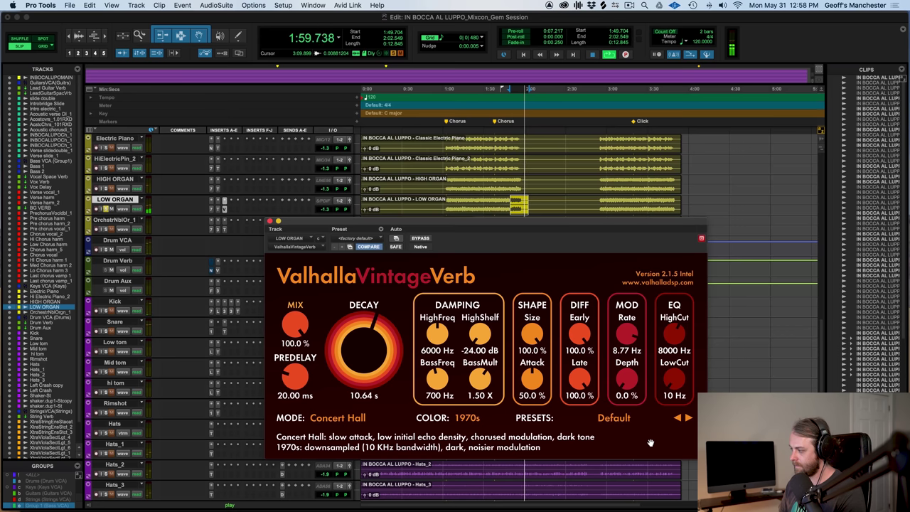
{"action": "key", "text": "space"}
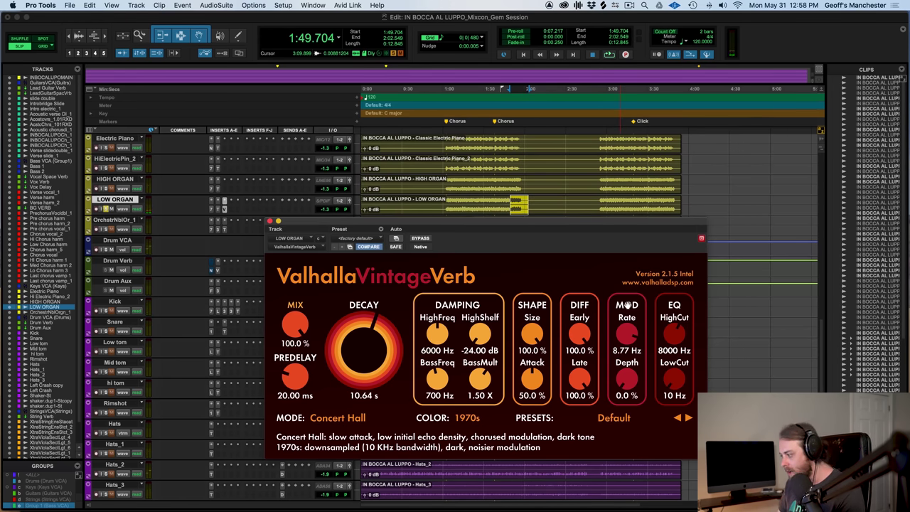
Slow the modulation rate and raise depth to 100%, then audition the organ.
{"action": "mouse_move", "coordinate": [623, 342]}
{"action": "left_click_drag", "start_coordinate": [623, 341], "coordinate": [624, 354]}
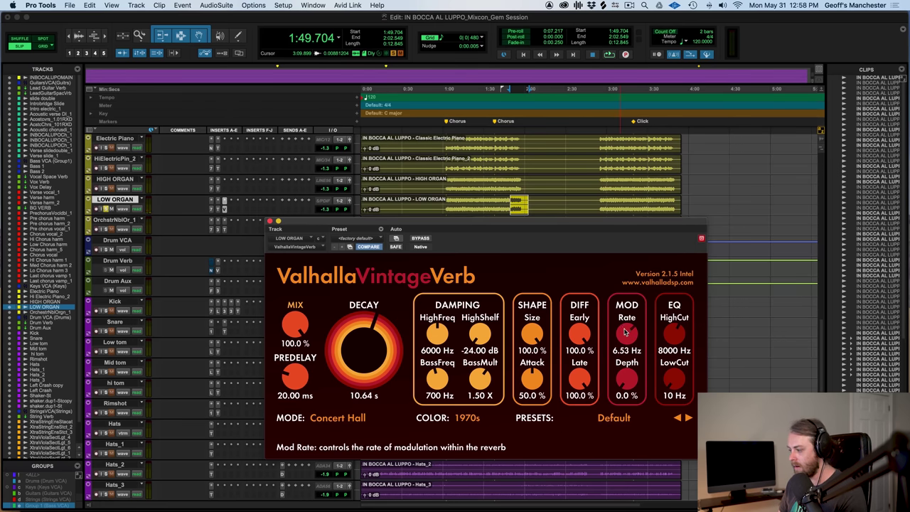
{"action": "mouse_move", "coordinate": [624, 347]}
{"action": "left_mouse_down"}
{"action": "mouse_move", "coordinate": [628, 367]}
{"action": "mouse_move", "coordinate": [624, 339]}
{"action": "left_mouse_up"}
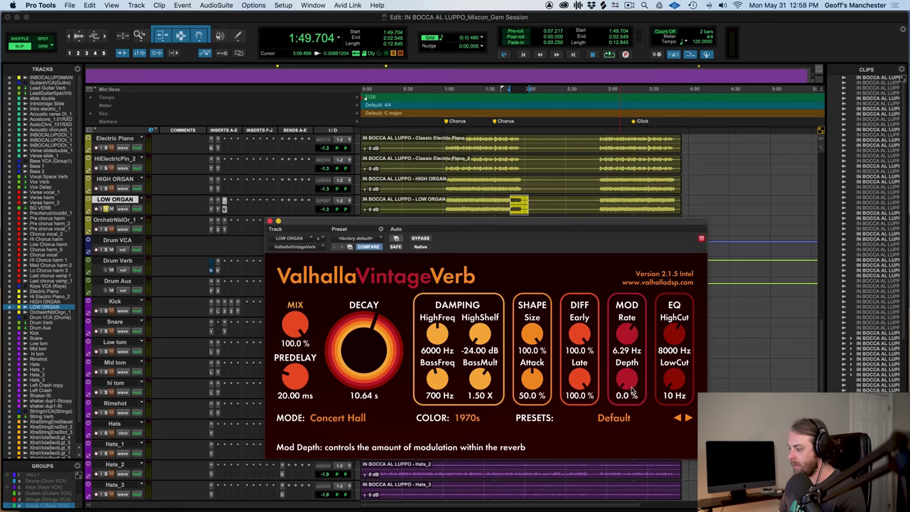
{"action": "left_click_drag", "start_coordinate": [631, 390], "coordinate": [631, 365]}
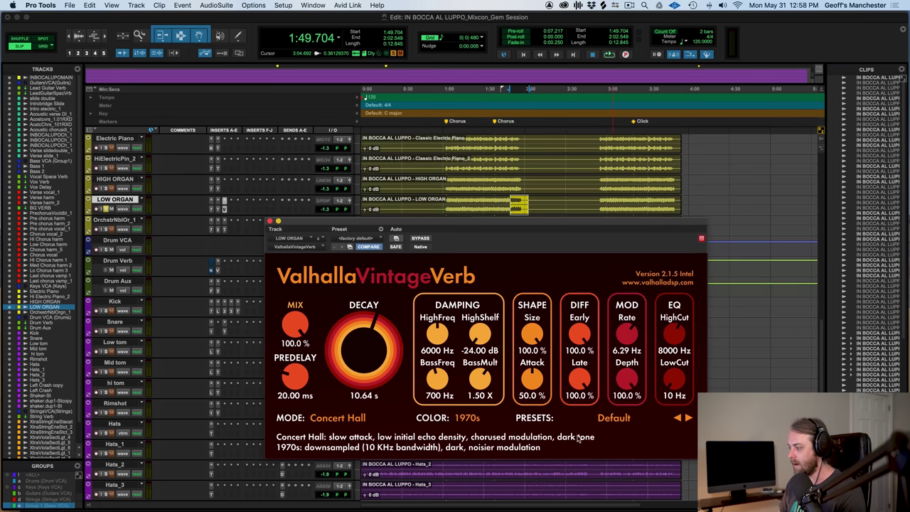
{"action": "key", "text": "space"}
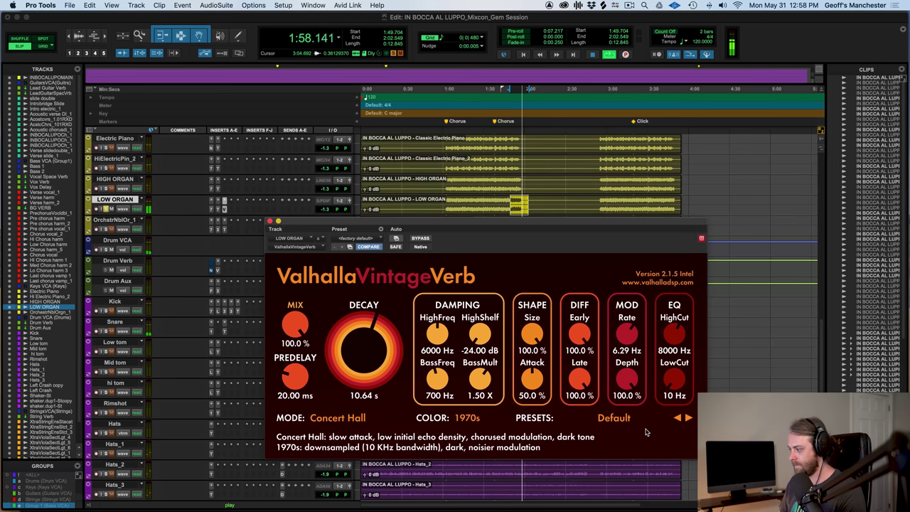
{"action": "mouse_move", "coordinate": [626, 384]}
{"action": "key", "text": "space"}
Turn modulation depth back to 0% and replay the organ to compare.
{"action": "left_click_drag", "start_coordinate": [626, 384], "coordinate": [616, 510]}
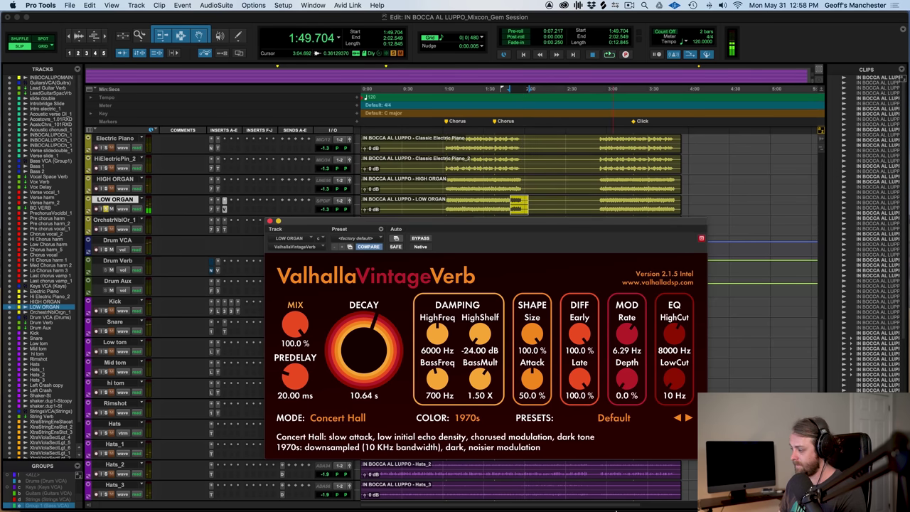
{"action": "key", "text": "space"}
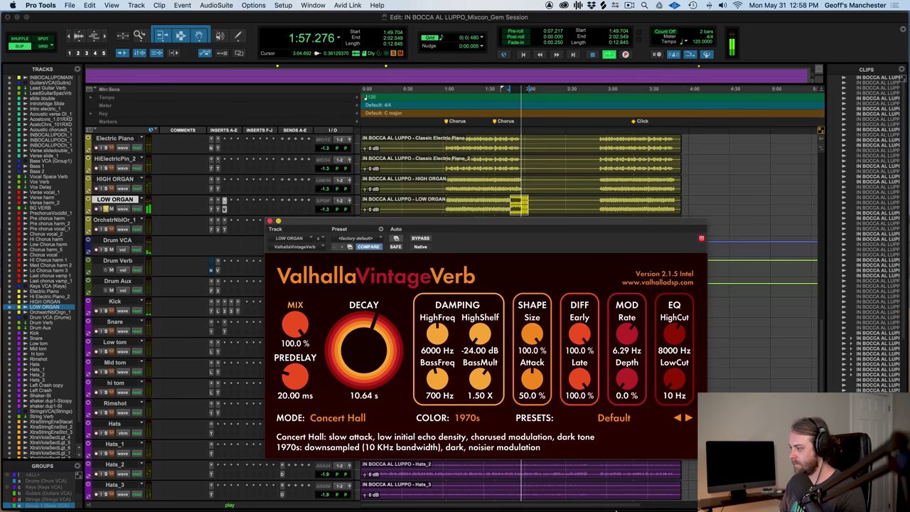
{"action": "key", "text": "space"}
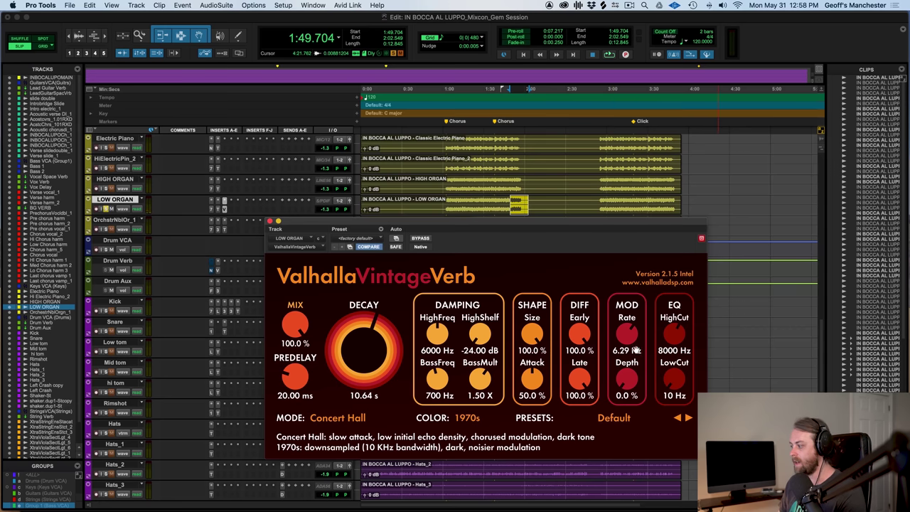
Settle modulation at about 4.39 Hz and 100% depth, audition, and close the window.
{"action": "left_click_drag", "start_coordinate": [624, 327], "coordinate": [623, 323]}
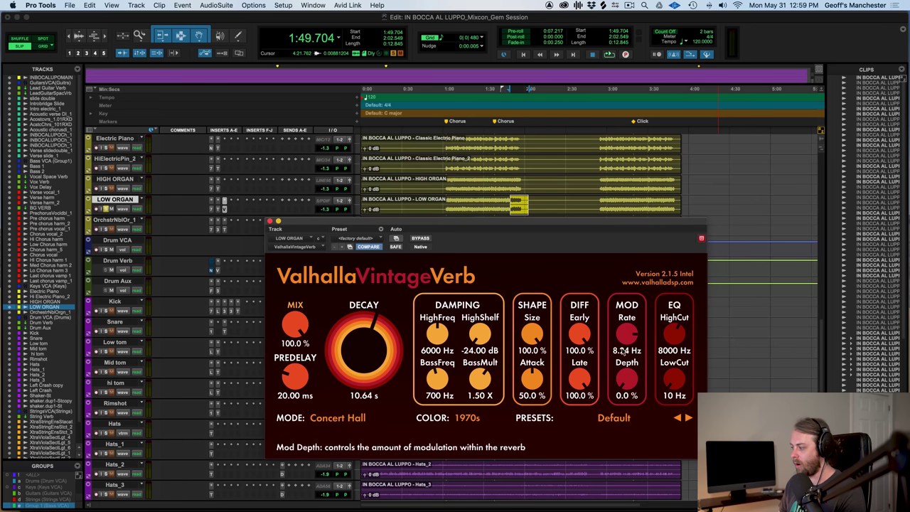
{"action": "left_click_drag", "start_coordinate": [626, 333], "coordinate": [626, 331]}
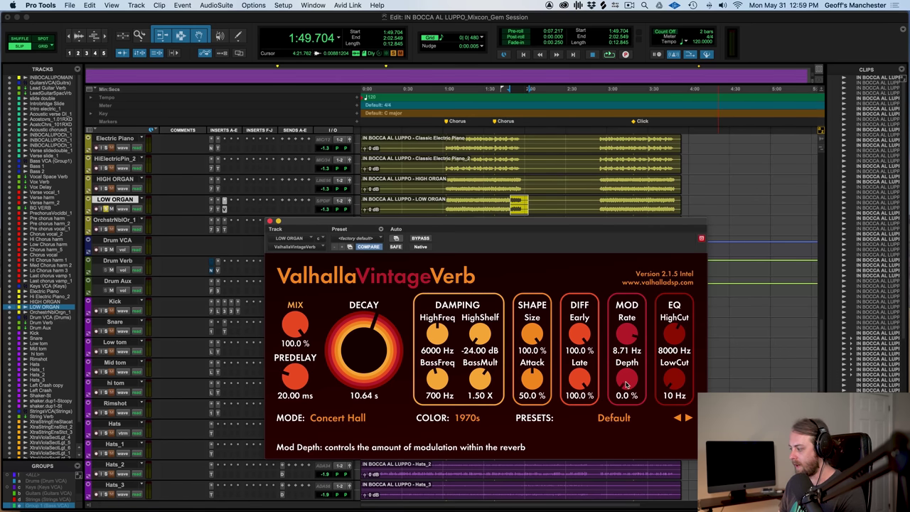
{"action": "left_click_drag", "start_coordinate": [627, 380], "coordinate": [626, 376]}
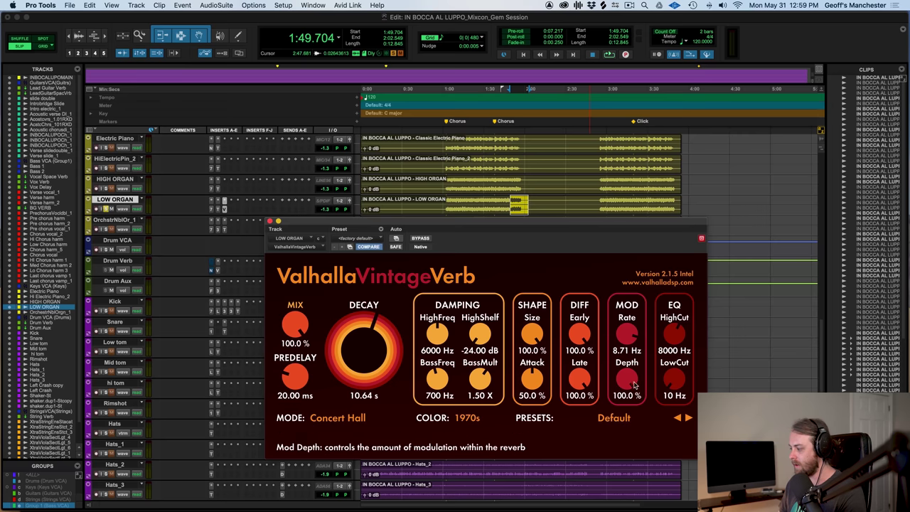
{"action": "key", "text": "space"}
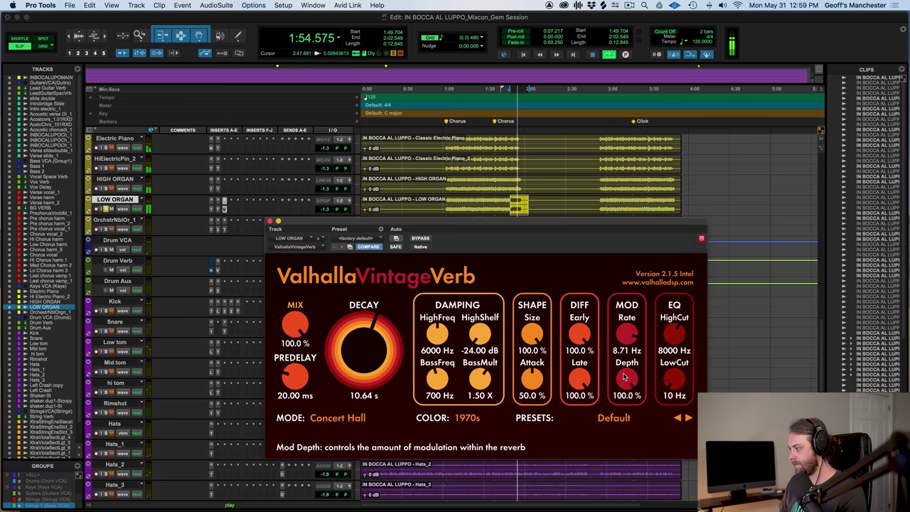
{"action": "left_click_drag", "start_coordinate": [624, 379], "coordinate": [626, 264]}
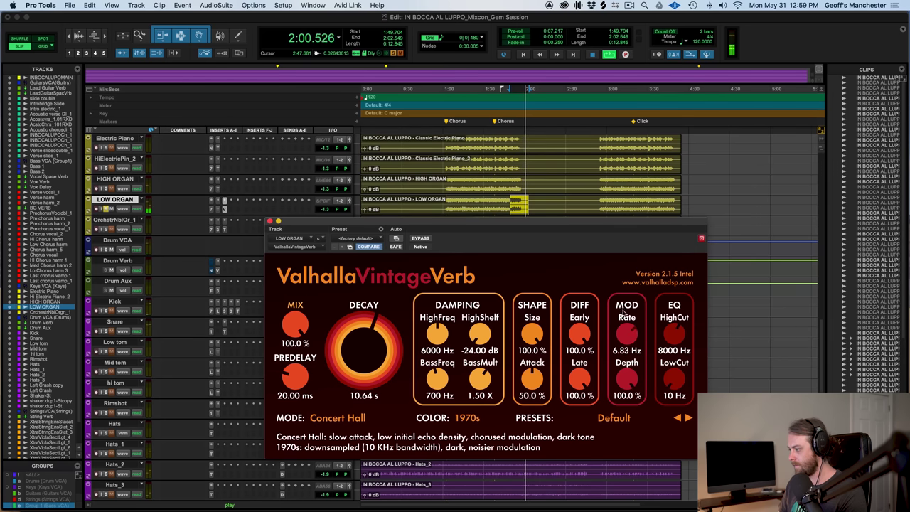
{"action": "key", "text": "space"}
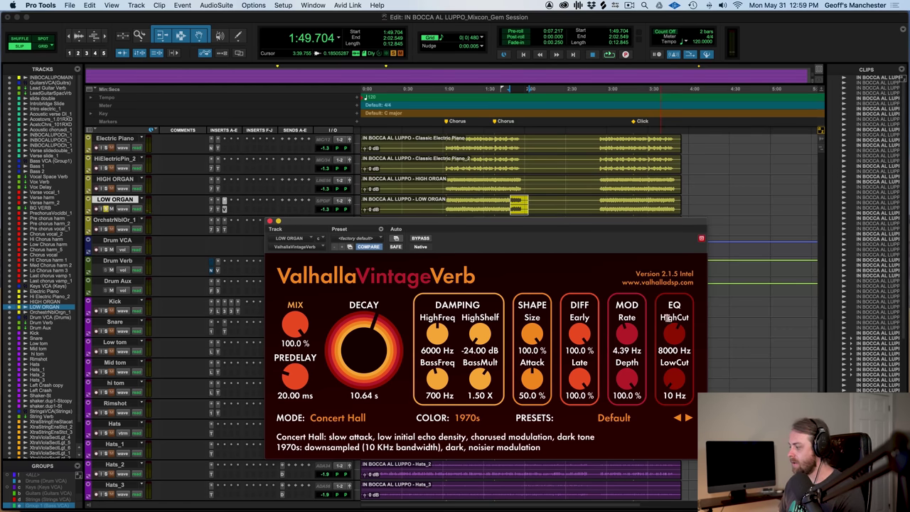
{"action": "left_click", "coordinate": [269, 221]}
Solo the Snare track and open the Drum Verb's VintageVerb, moving its window up-left.
{"action": "scroll", "coordinate": [159, 297], "scroll_direction": "down", "scroll_amount": 5}
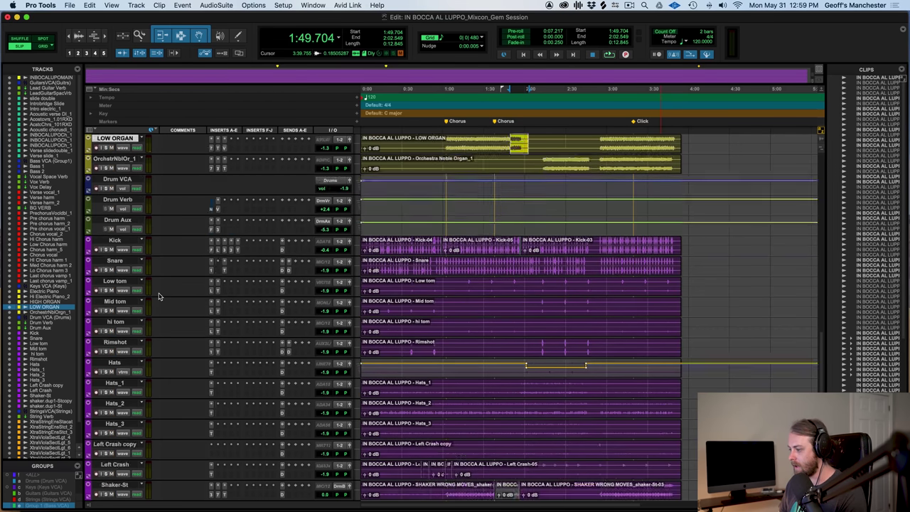
{"action": "left_click", "coordinate": [105, 229]}
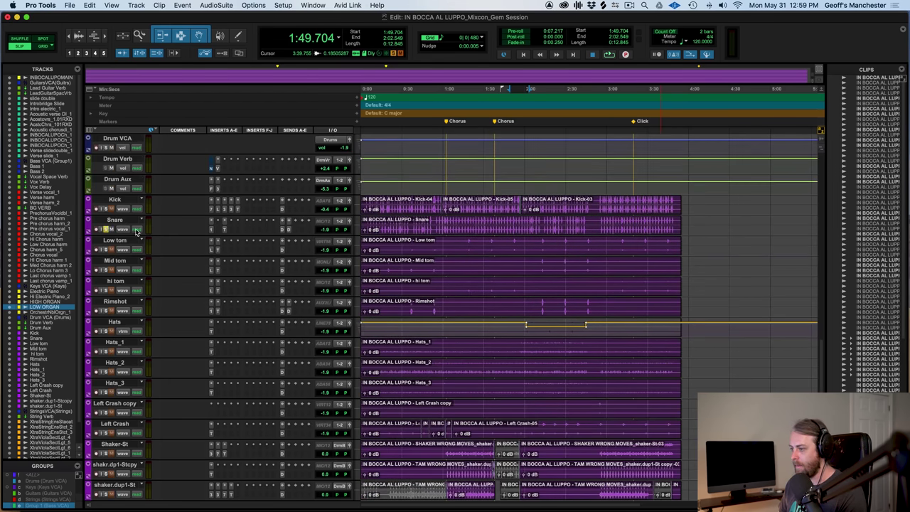
{"action": "left_click", "coordinate": [218, 168]}
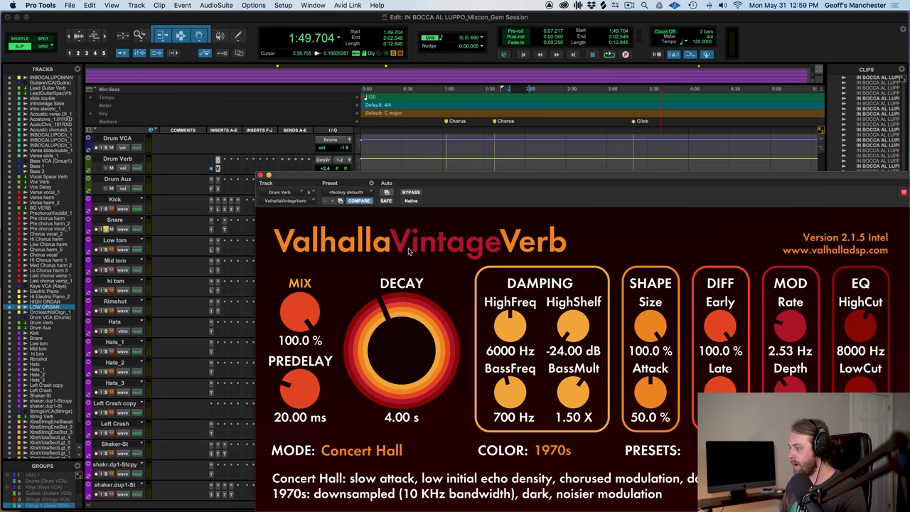
{"action": "left_click_drag", "start_coordinate": [480, 179], "coordinate": [377, 78]}
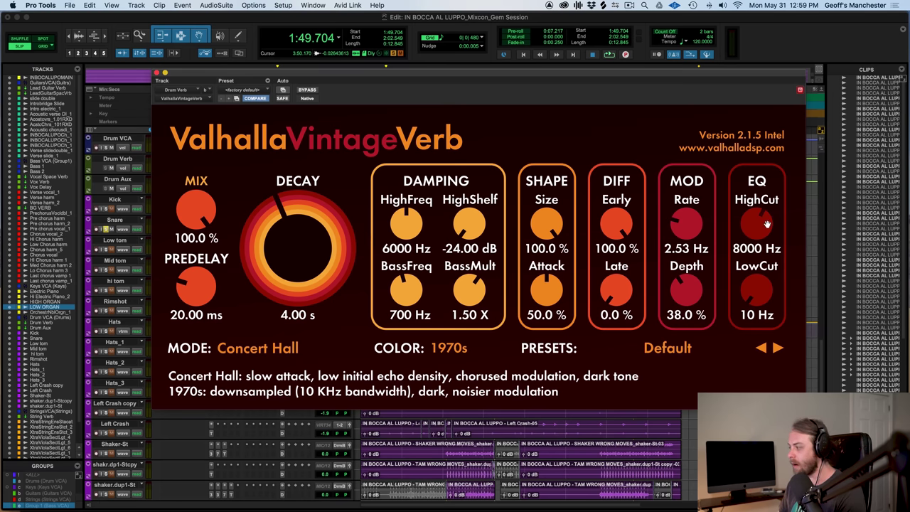
Cut the reverb's highs down to 100 Hz and audition the darker sound.
{"action": "left_click_drag", "start_coordinate": [761, 227], "coordinate": [753, 356]}
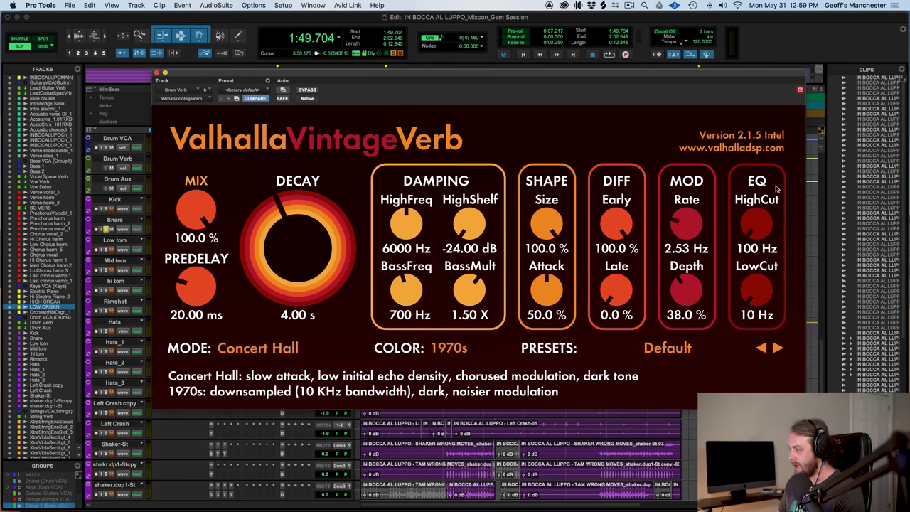
{"action": "key", "text": "space"}
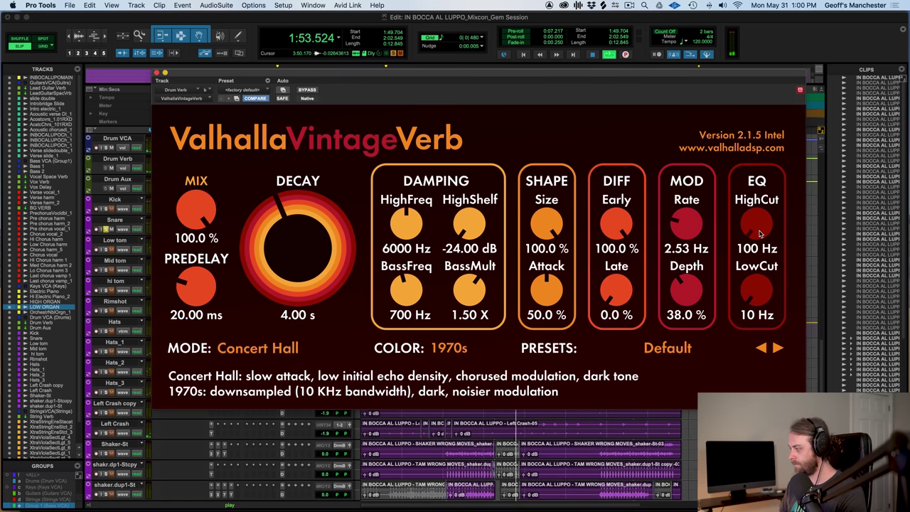
{"action": "key", "text": "space"}
Compare with high cut reset to 20000 Hz, set late diffusion to 100%, then cut back to 100 Hz.
{"action": "left_click_drag", "start_coordinate": [760, 233], "coordinate": [755, 204]}
{"action": "double_click", "coordinate": [756, 206]}
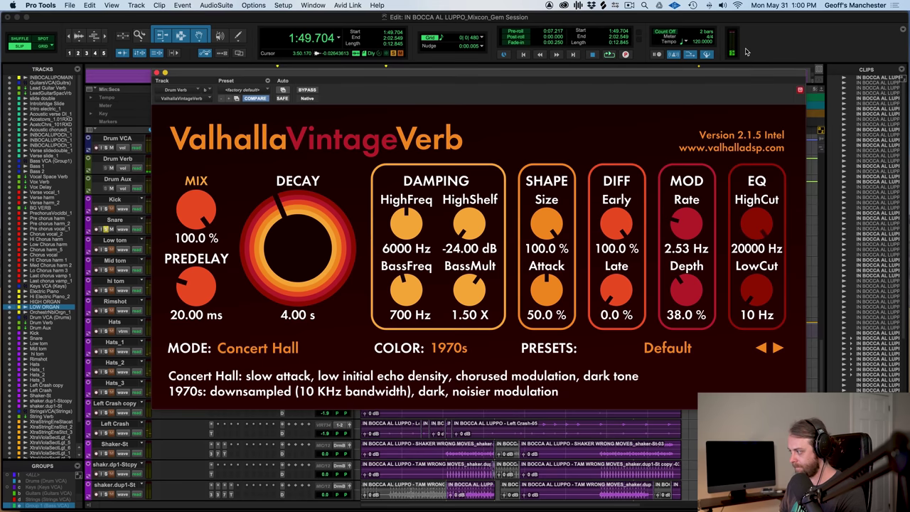
{"action": "key", "text": "space"}
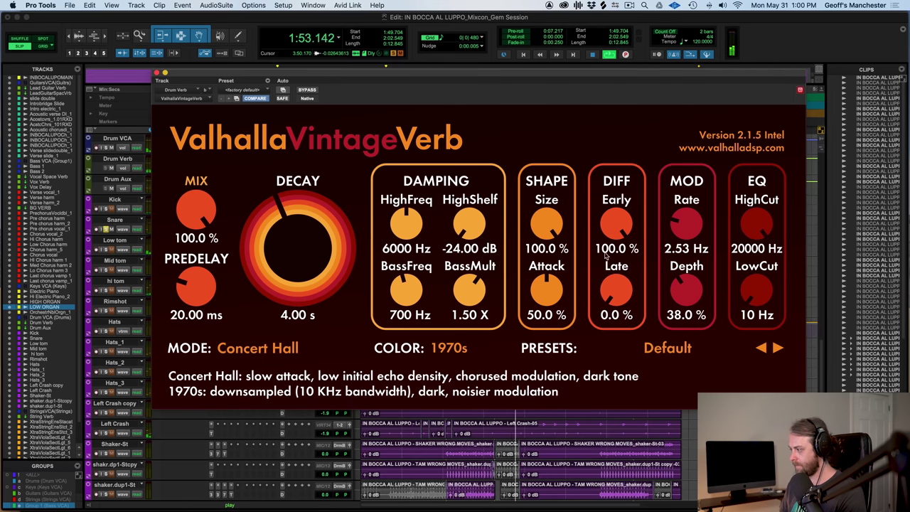
{"action": "double_click", "coordinate": [620, 305]}
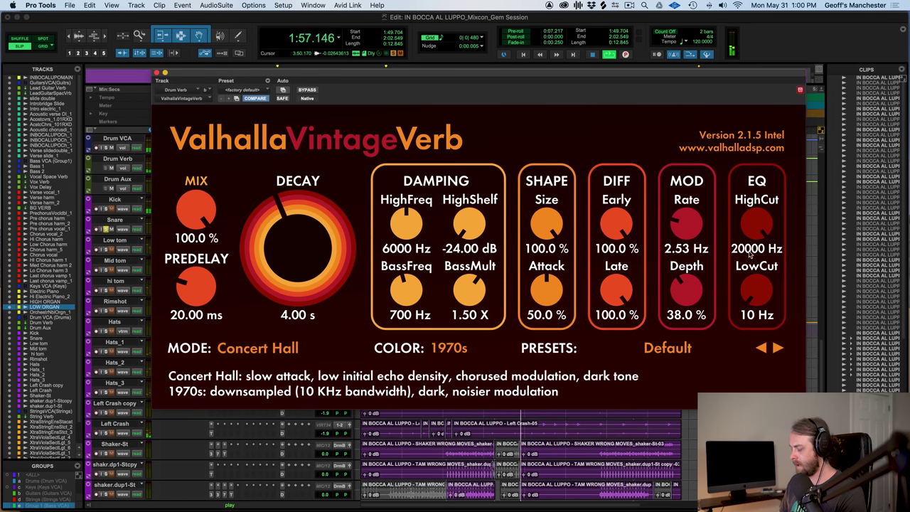
{"action": "key", "text": "space"}
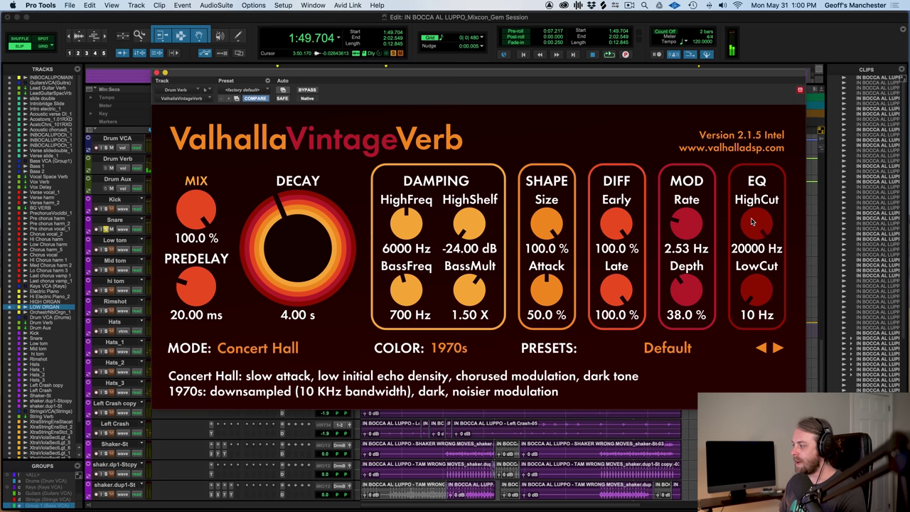
{"action": "left_click_drag", "start_coordinate": [754, 219], "coordinate": [737, 348]}
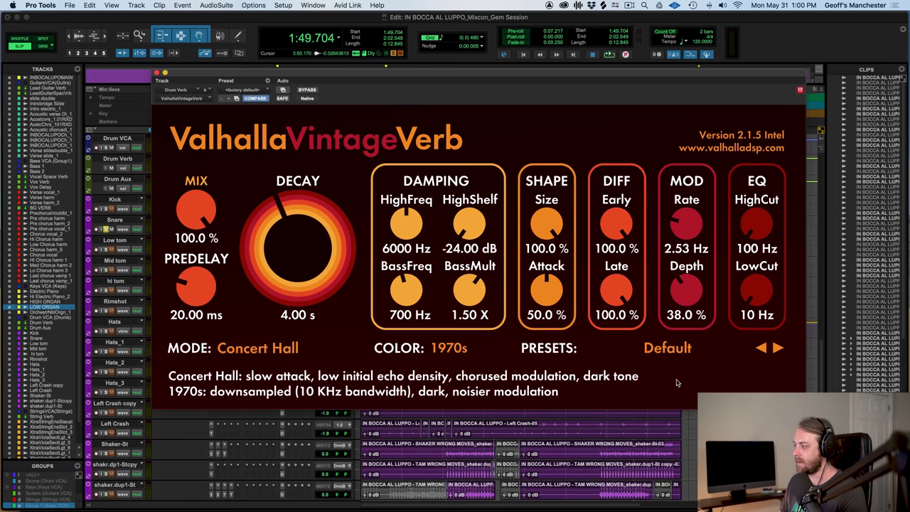
{"action": "key", "text": "space"}
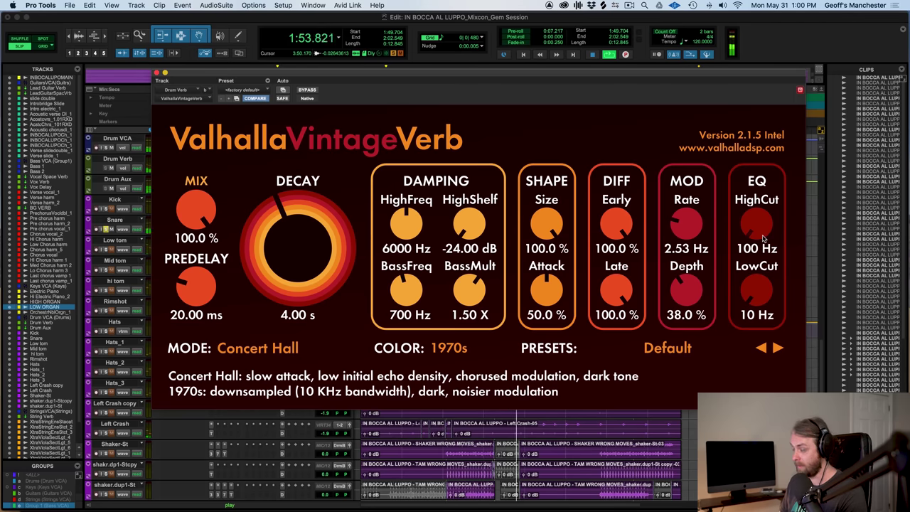
Open the Drum Verb high cut back up and raise the low cut to 1500 Hz, auditioning playback.
{"action": "left_click_drag", "start_coordinate": [763, 235], "coordinate": [750, 146]}
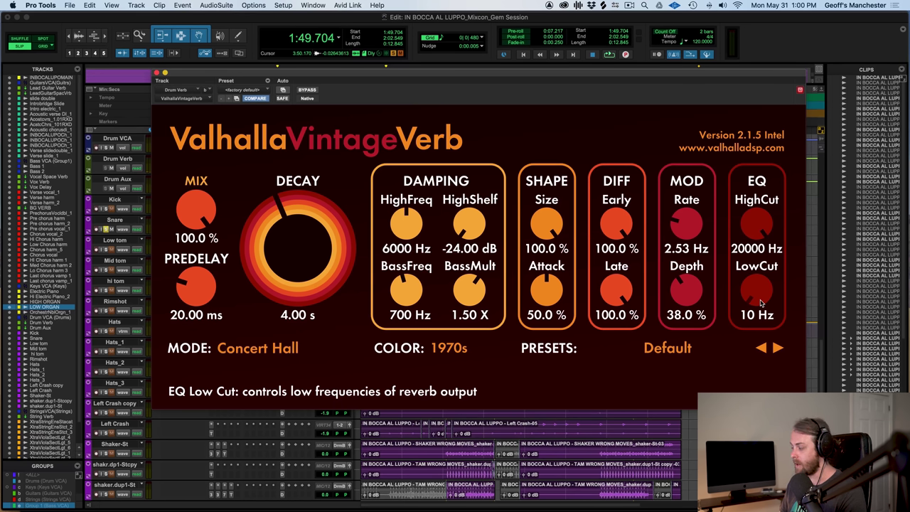
{"action": "key", "text": "space"}
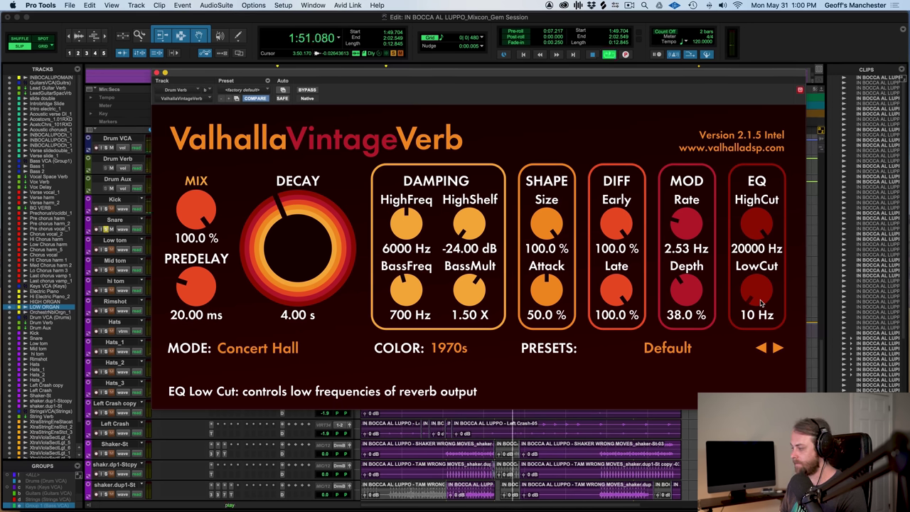
{"action": "left_click_drag", "start_coordinate": [759, 304], "coordinate": [759, 214]}
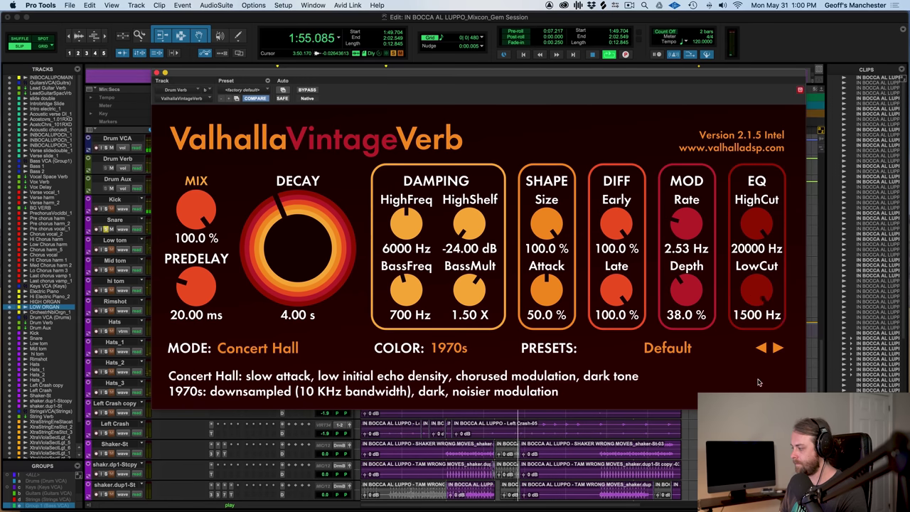
{"action": "key", "text": "space"}
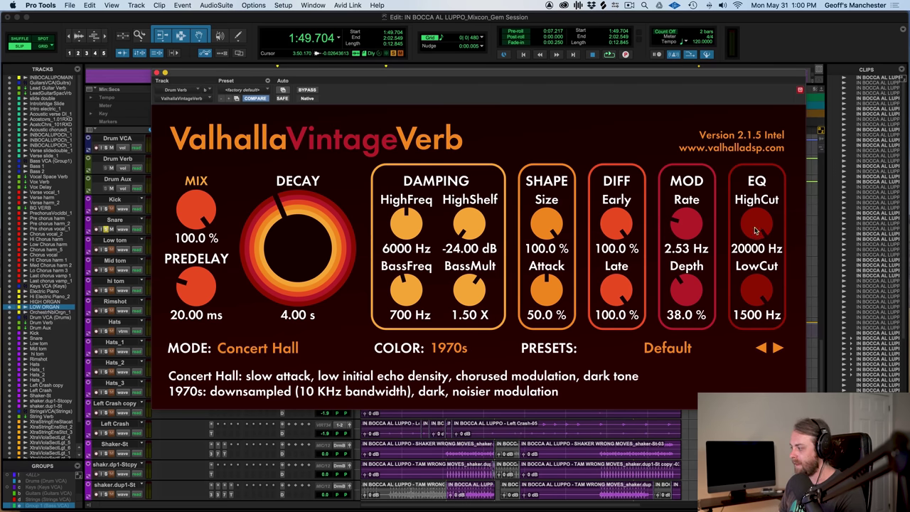
Lower the high cut to 100 Hz and audition both cuts together.
{"action": "left_click_drag", "start_coordinate": [757, 227], "coordinate": [757, 299]}
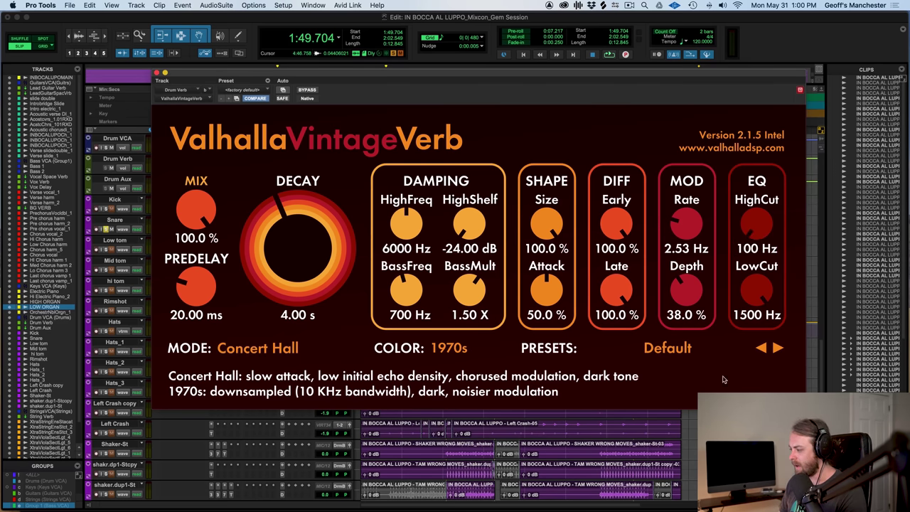
{"action": "key", "text": "space"}
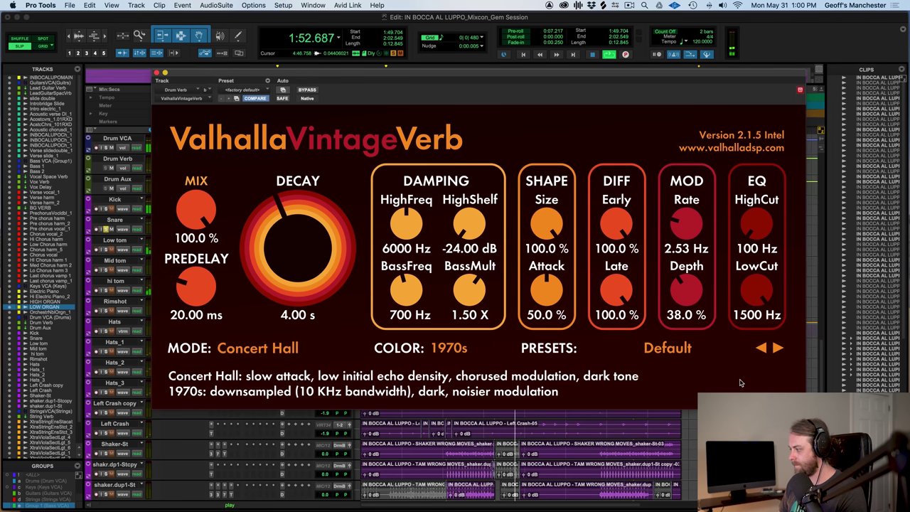
{"action": "key", "text": "space"}
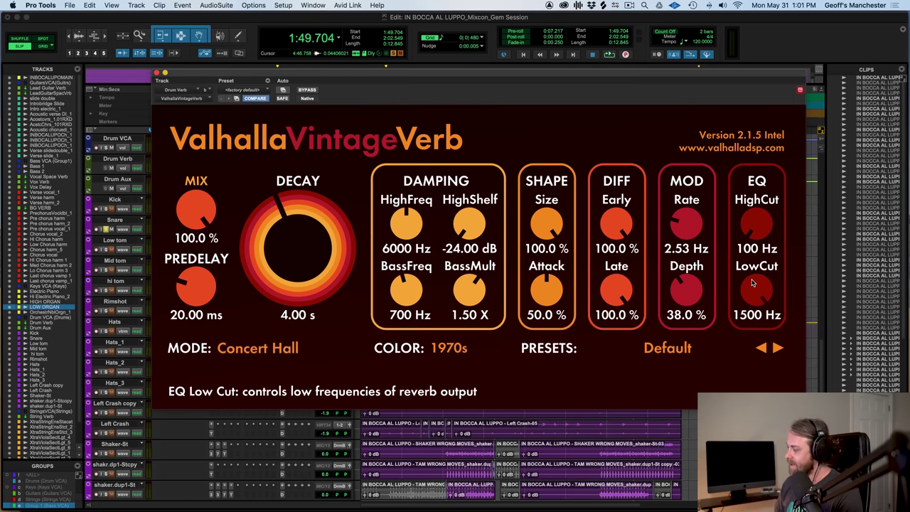
{"action": "left_click", "coordinate": [666, 352]}
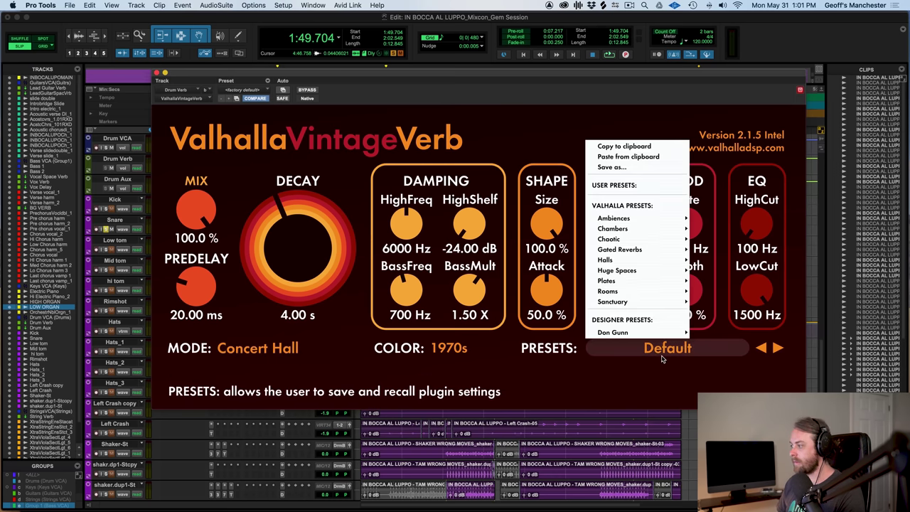
{"action": "mouse_move", "coordinate": [653, 229]}
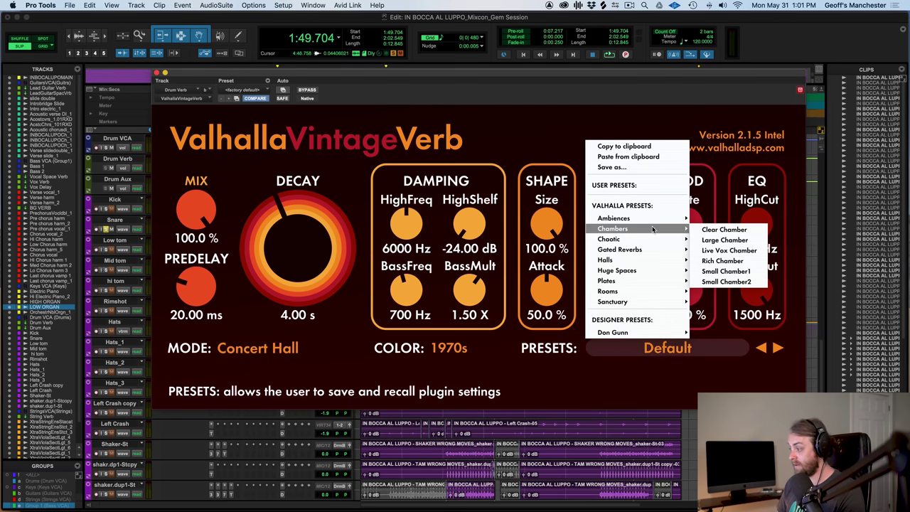
{"action": "mouse_move", "coordinate": [638, 300]}
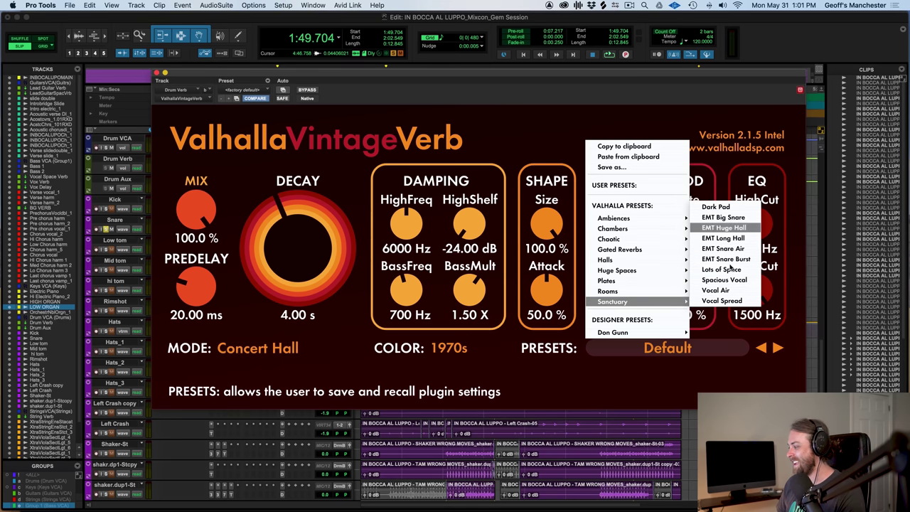
{"action": "mouse_move", "coordinate": [648, 333]}
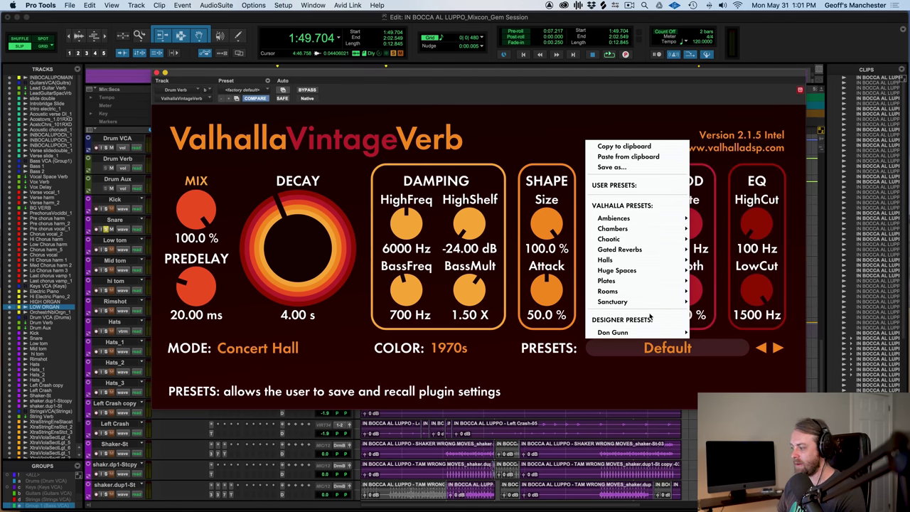
{"action": "left_click", "coordinate": [594, 378]}
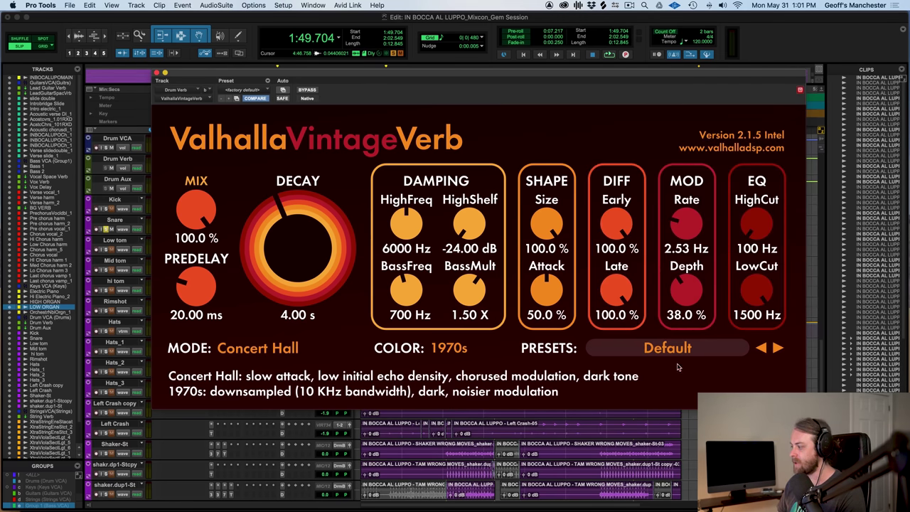